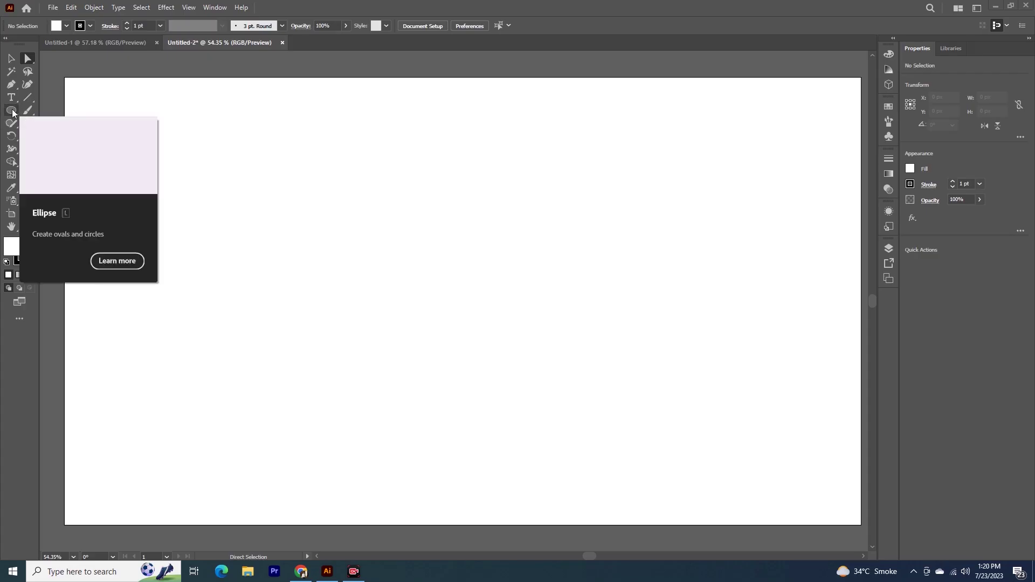
# Step: Draw a rectangle of about 323 × 256 px in the artboard's lower-left area
pyautogui.moveTo(13, 113); pyautogui.dragTo(41, 109)
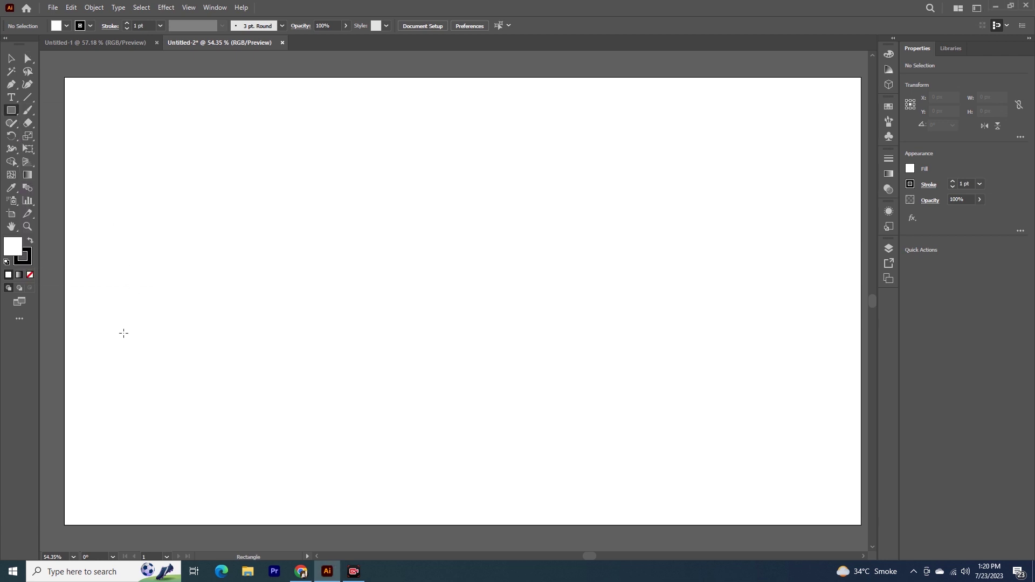
pyautogui.moveTo(123, 329); pyautogui.dragTo(241, 417)
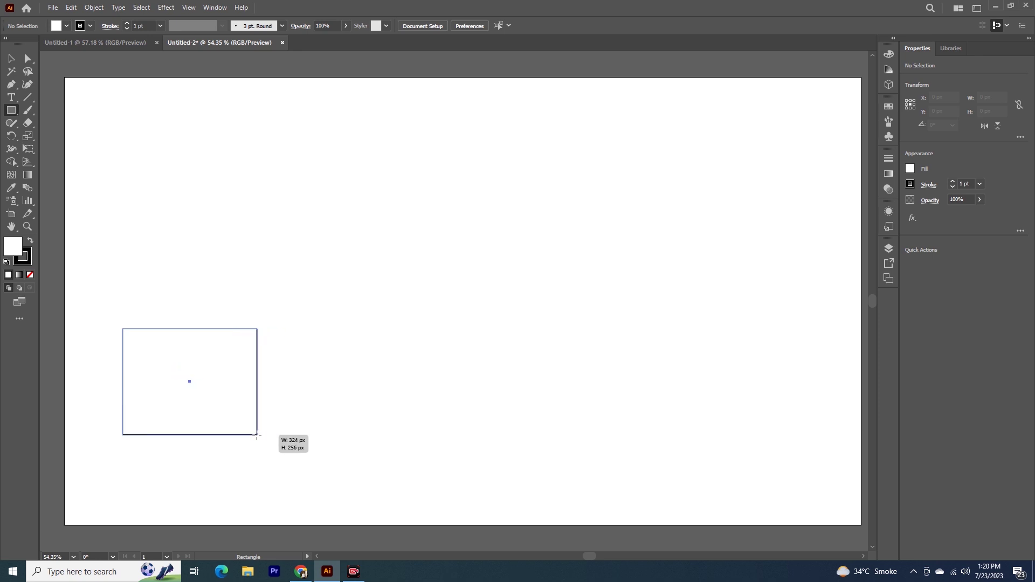
pyautogui.moveTo(241, 417); pyautogui.dragTo(257, 435)
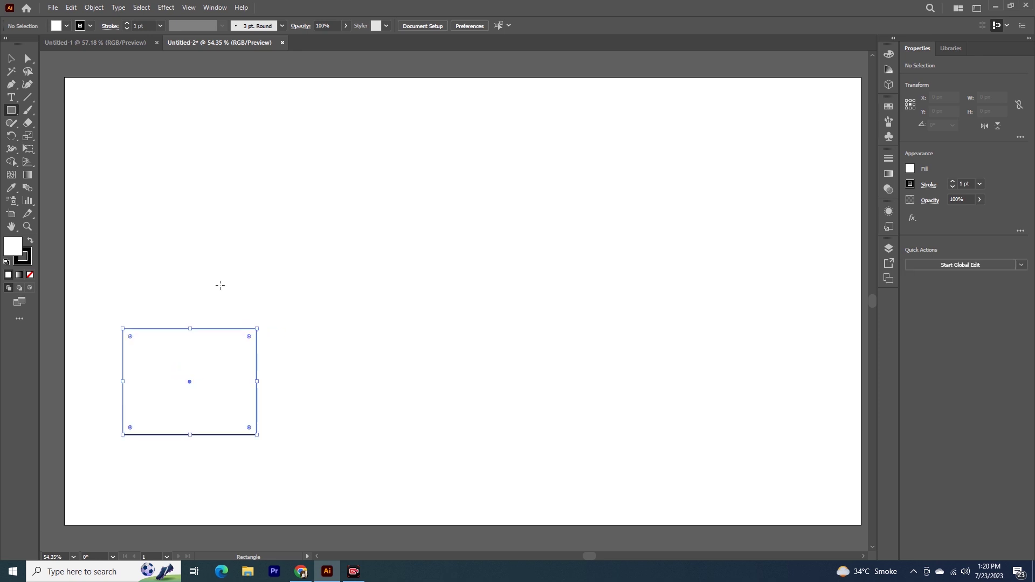
# Step: Draw a tall oval of about 278 × 374 px above the rectangle
pyautogui.click(11, 110)
pyautogui.click(59, 136)
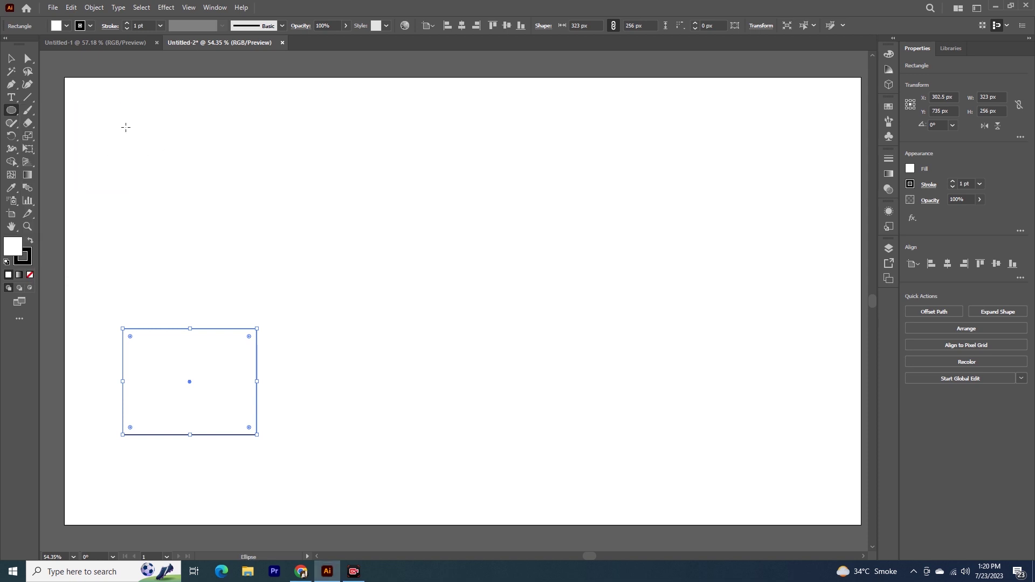
pyautogui.moveTo(137, 131); pyautogui.dragTo(252, 277)
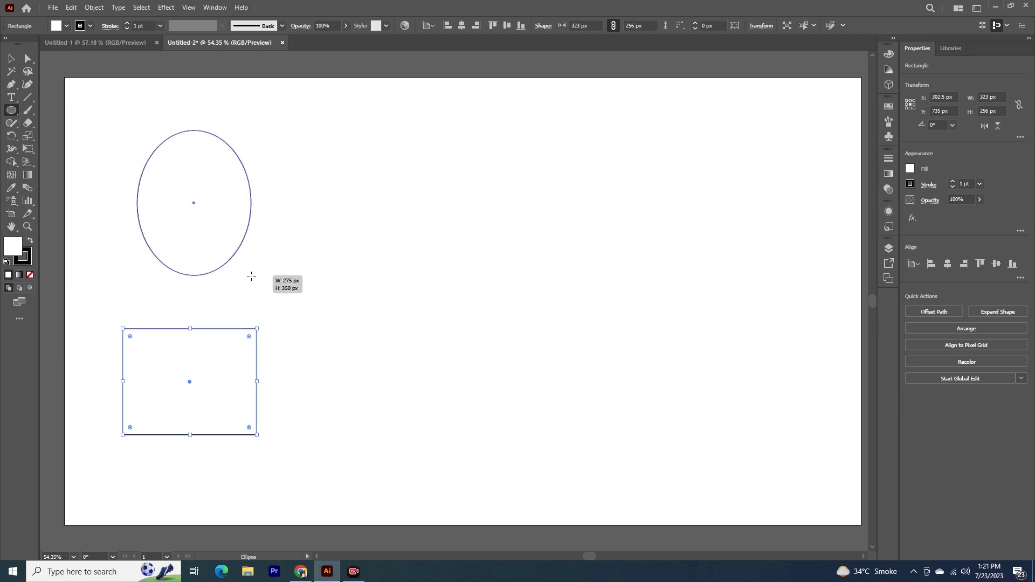
pyautogui.moveTo(252, 276); pyautogui.dragTo(262, 279)
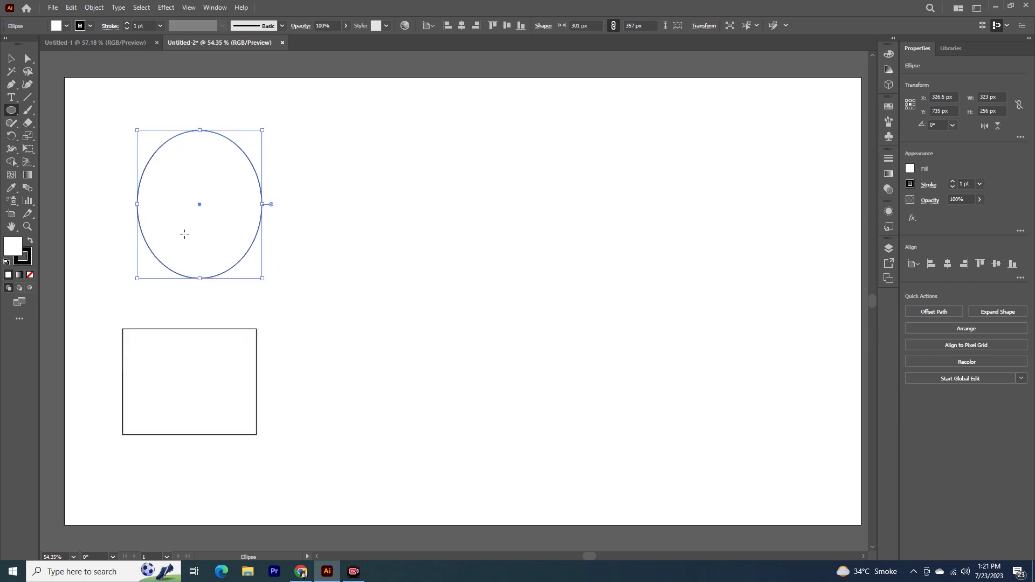
# Step: Rotate the oval slightly and align its right edge with the rectangle's right edge
pyautogui.click(12, 58)
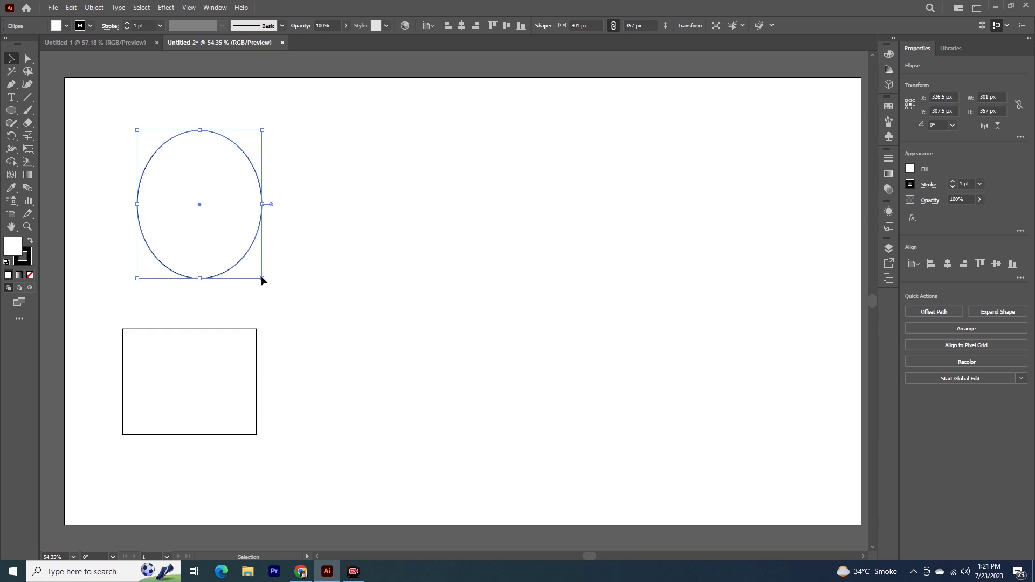
pyautogui.moveTo(266, 281)
pyautogui.mouseDown()
pyautogui.moveTo(293, 262)
pyautogui.moveTo(266, 286)
pyautogui.moveTo(212, 254)
pyautogui.moveTo(416, 321)
pyautogui.moveTo(226, 279)
pyautogui.moveTo(253, 285)
pyautogui.mouseUp()
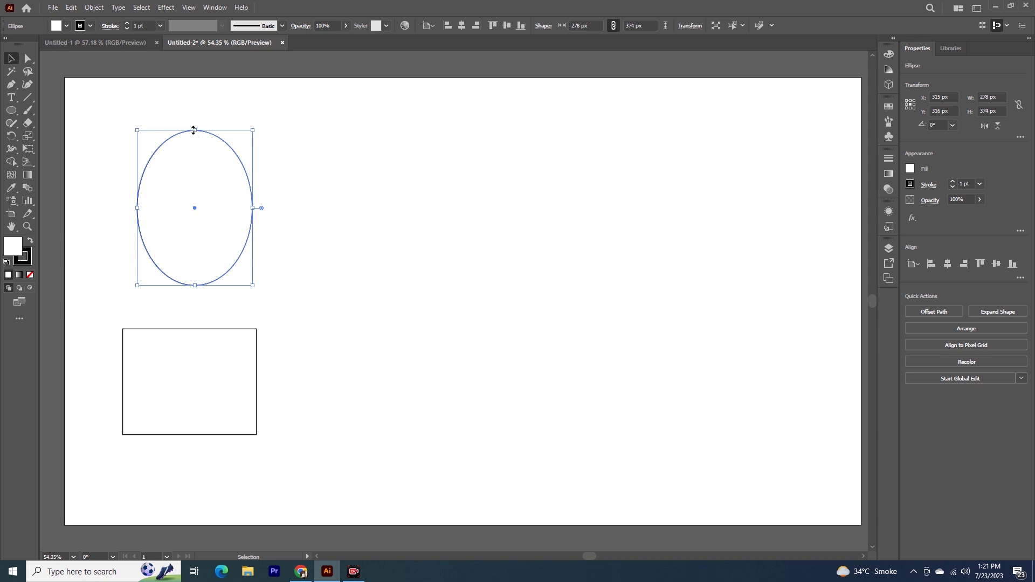
pyautogui.moveTo(193, 207); pyautogui.dragTo(202, 211)
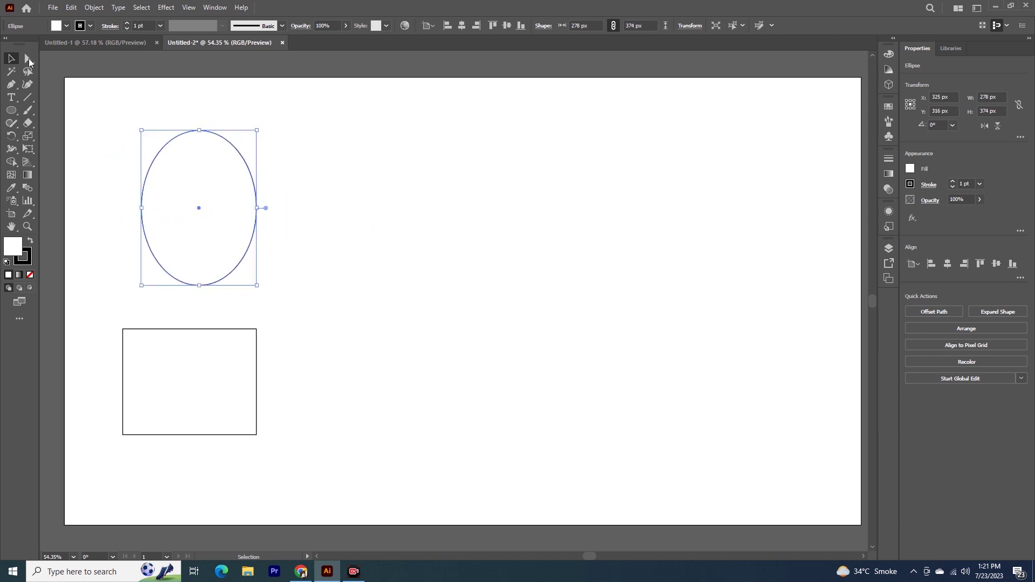
# Step: Move the oval slightly up-left and select its top anchor at X 303, Y 81 px
pyautogui.click(27, 62)
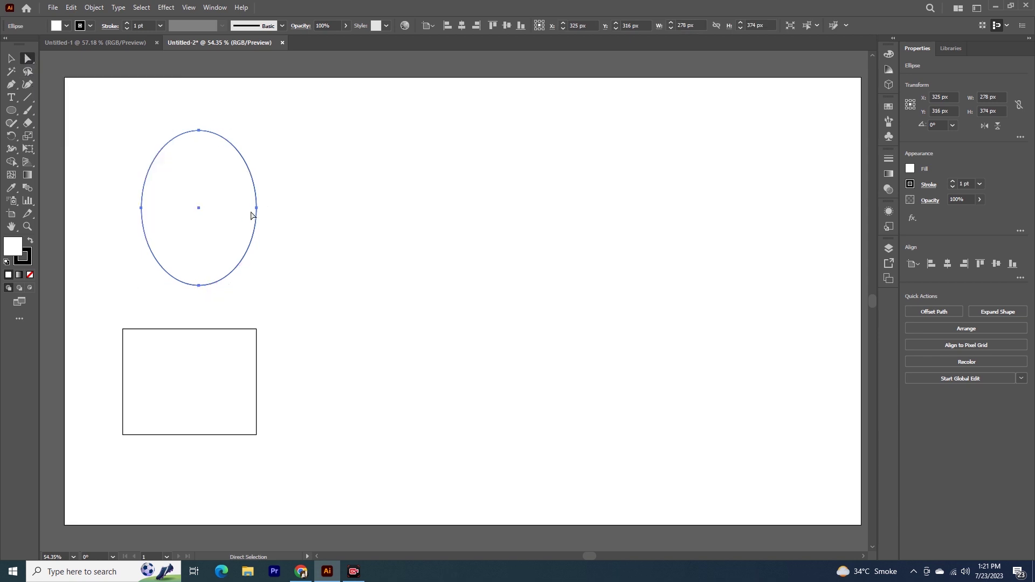
pyautogui.moveTo(199, 286); pyautogui.dragTo(305, 296)
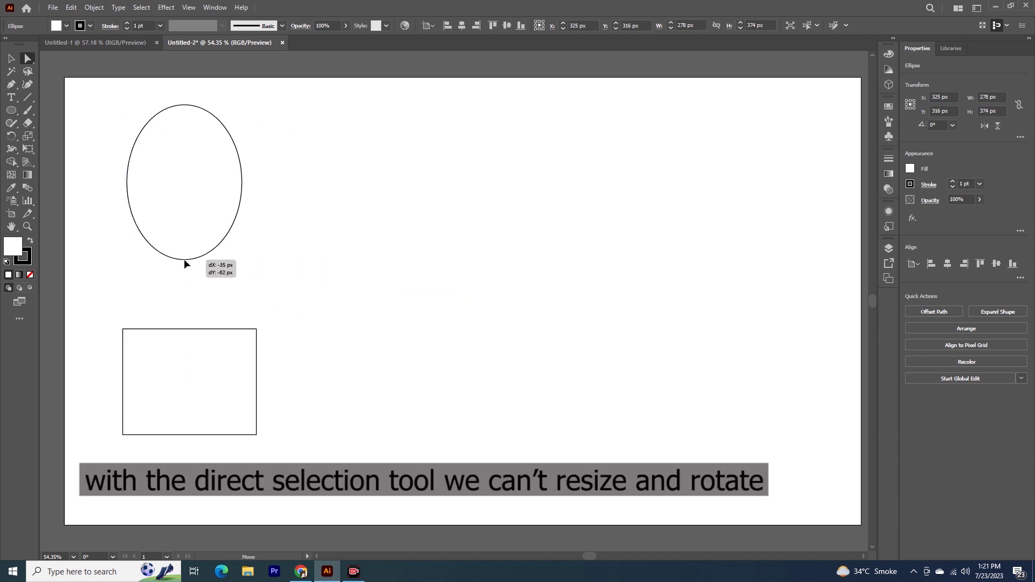
pyautogui.moveTo(306, 296)
pyautogui.mouseDown()
pyautogui.moveTo(173, 255)
pyautogui.moveTo(190, 268)
pyautogui.mouseUp()
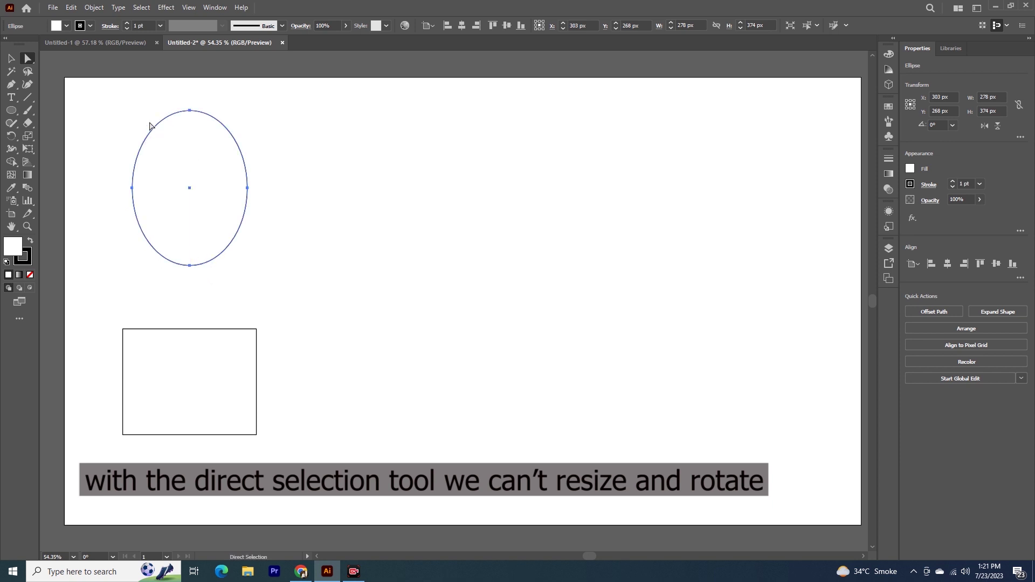
pyautogui.click(190, 111)
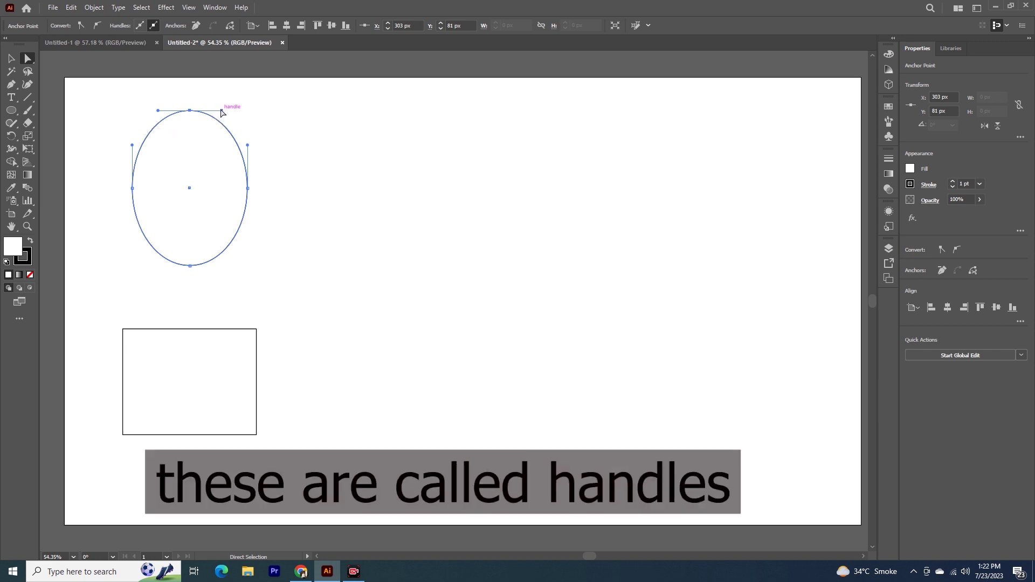
pyautogui.moveTo(190, 110)
pyautogui.mouseDown()
pyautogui.moveTo(189, 158)
pyautogui.moveTo(190, 110)
pyautogui.mouseUp()
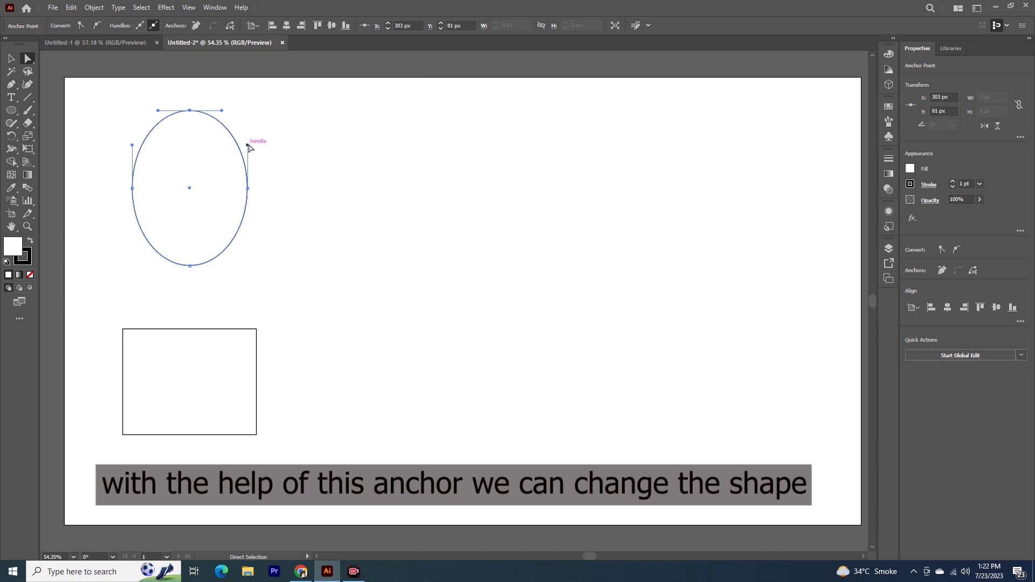
pyautogui.moveTo(248, 145)
pyautogui.mouseDown()
pyautogui.moveTo(202, 156)
pyautogui.moveTo(234, 144)
pyautogui.moveTo(319, 157)
pyautogui.moveTo(286, 145)
pyautogui.mouseUp()
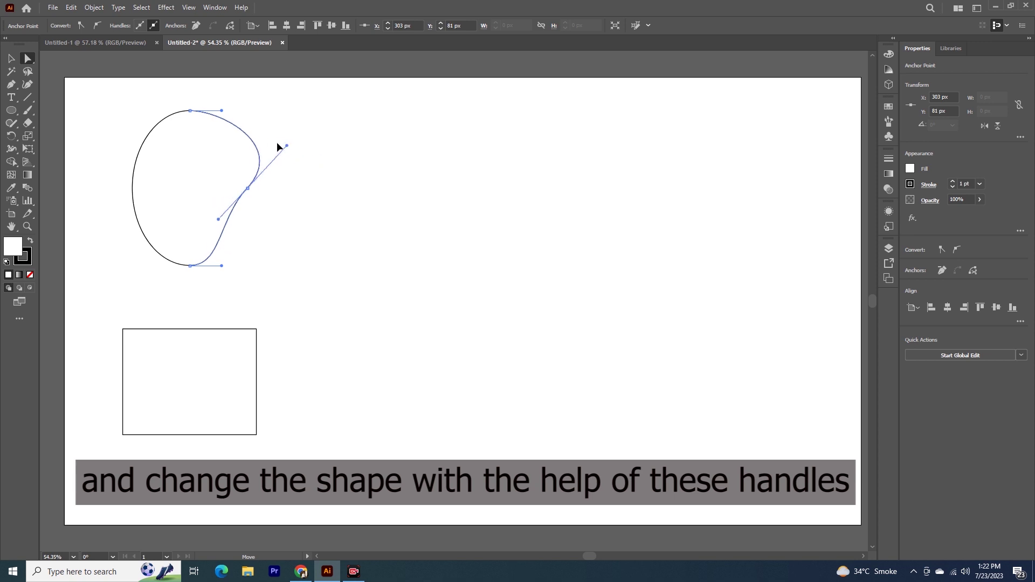
pyautogui.hotkey('ctrl', 'z')
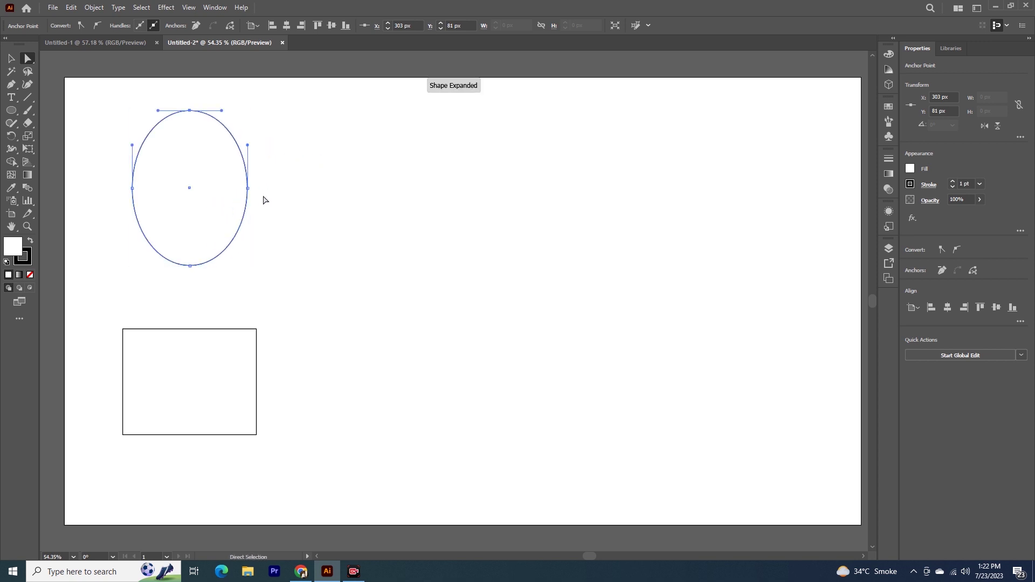
pyautogui.moveTo(248, 189)
pyautogui.mouseDown()
pyautogui.moveTo(254, 224)
pyautogui.moveTo(222, 232)
pyautogui.moveTo(276, 222)
pyautogui.moveTo(208, 219)
pyautogui.moveTo(252, 222)
pyautogui.mouseUp()
pyautogui.hotkey('ctrl', 'z')
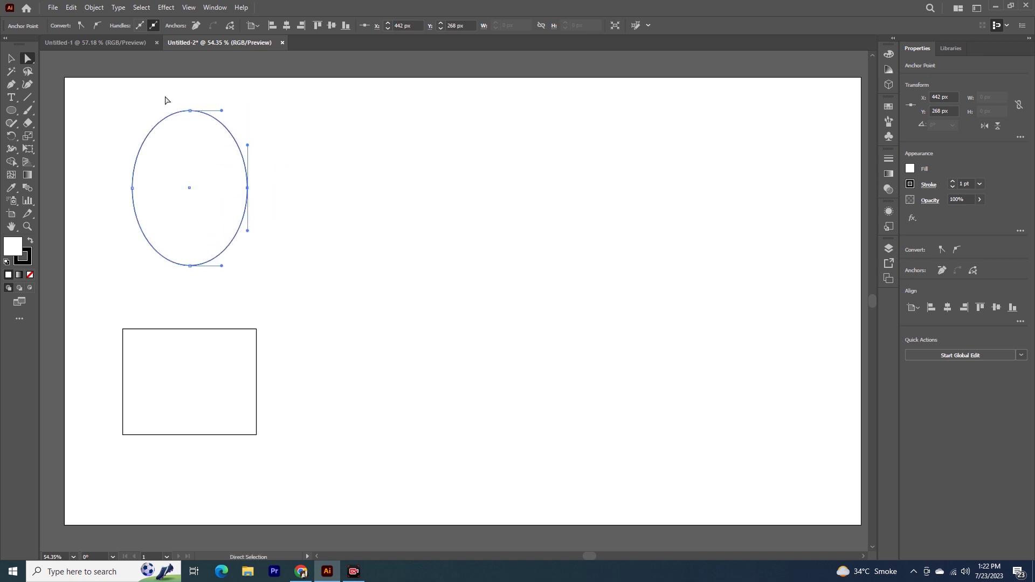
pyautogui.click(191, 111)
# Step: Make the oval's top anchor a sharp corner, pull it up into a tip, then lower the teardrop
pyautogui.click(81, 26)
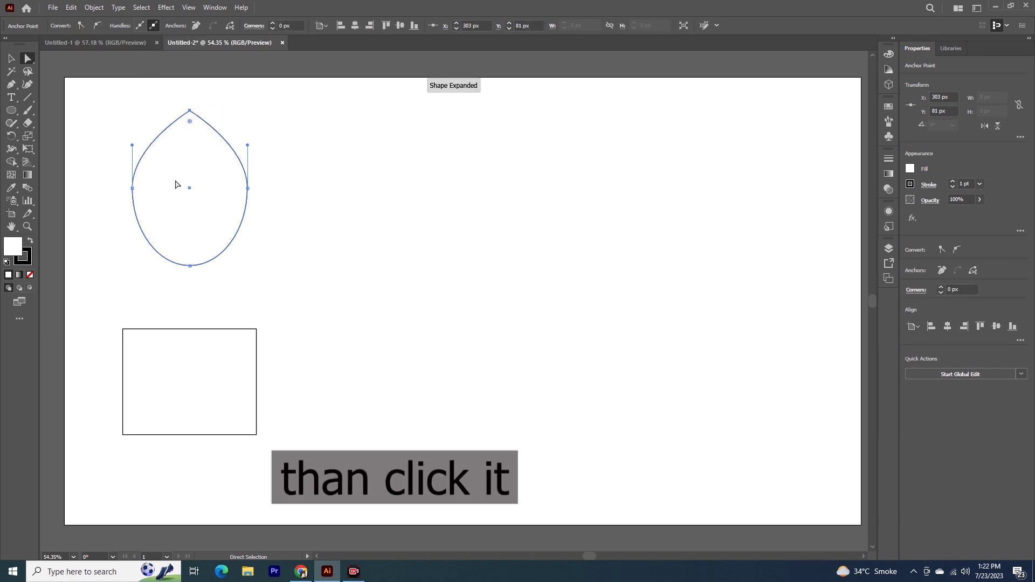
pyautogui.click(190, 112)
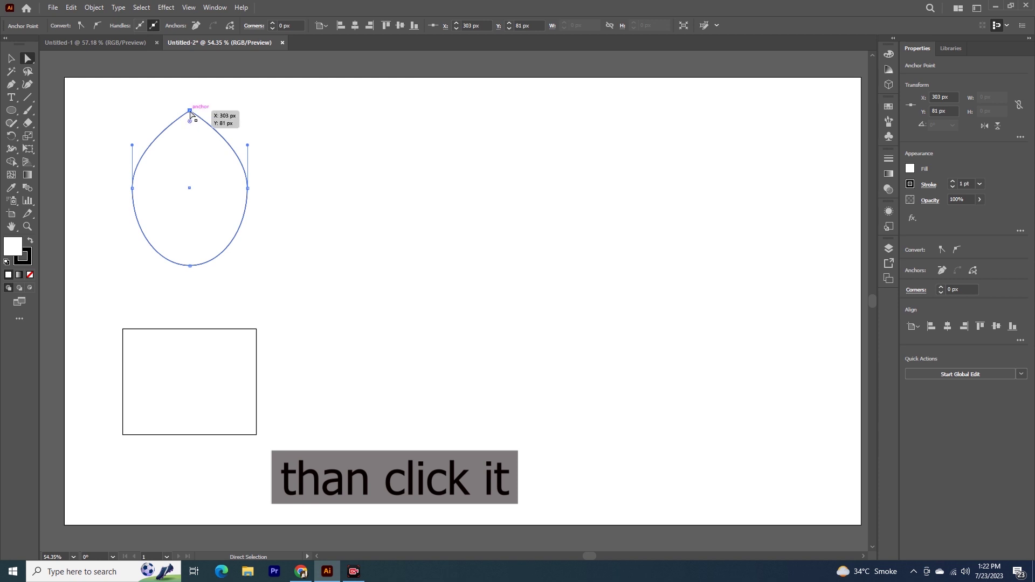
pyautogui.moveTo(190, 113); pyautogui.dragTo(190, 87)
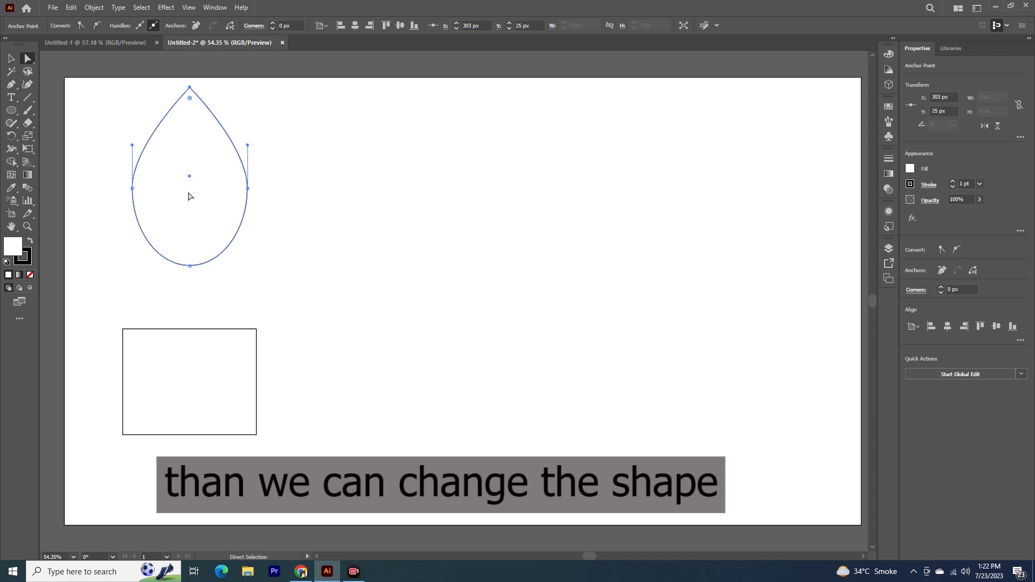
pyautogui.moveTo(188, 180); pyautogui.dragTo(189, 196)
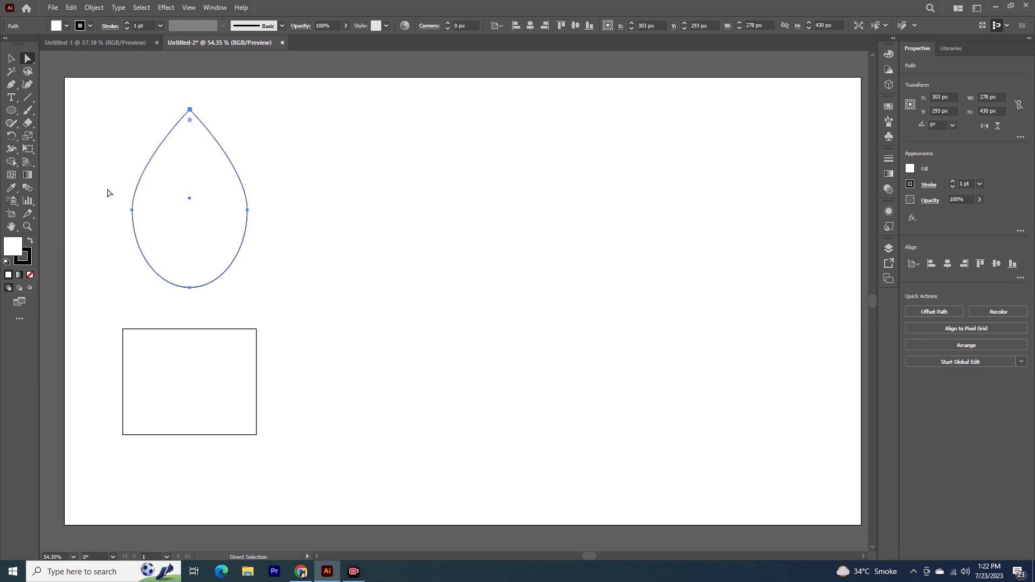
pyautogui.moveTo(115, 215)
pyautogui.mouseDown()
pyautogui.moveTo(290, 226)
pyautogui.moveTo(160, 215)
pyautogui.moveTo(206, 221)
pyautogui.mouseUp()
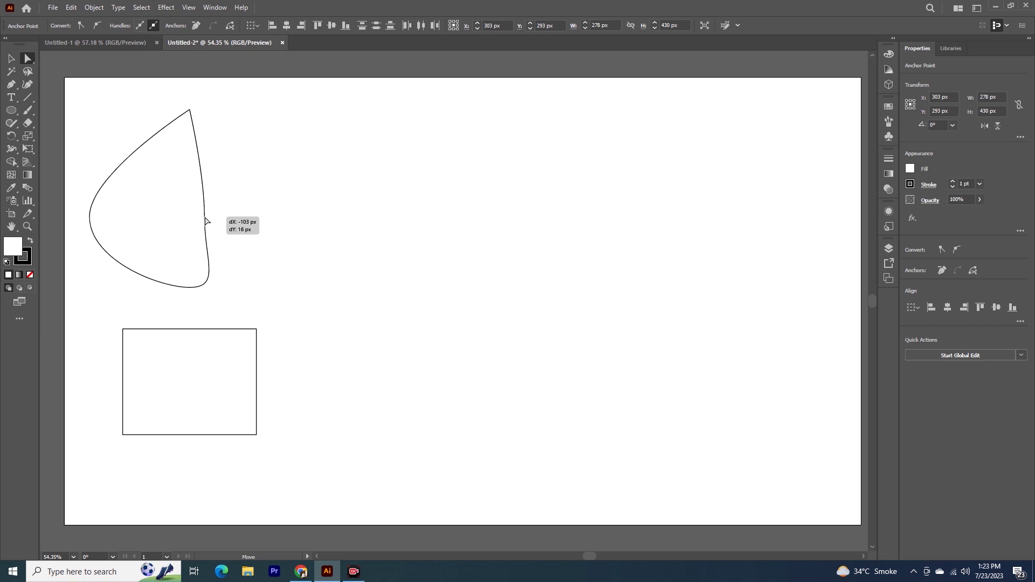
pyautogui.moveTo(205, 221); pyautogui.dragTo(208, 216)
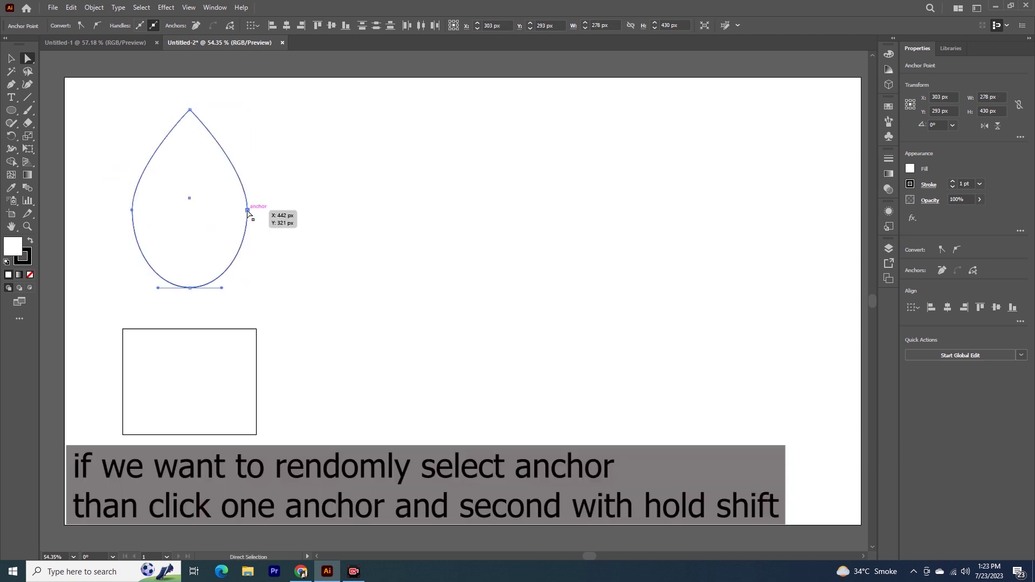
pyautogui.click(247, 211)
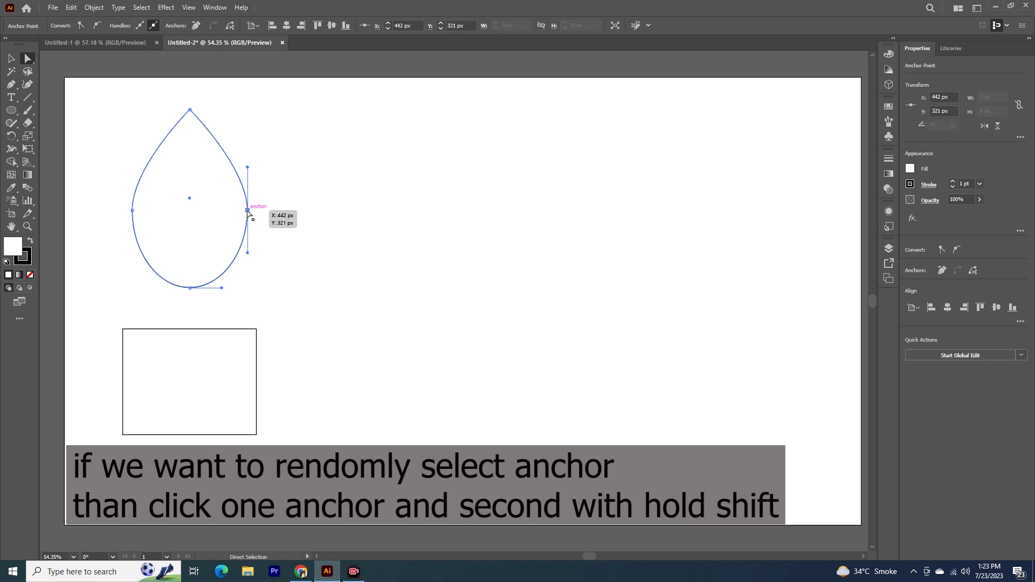
pyautogui.keyDown('shift'); pyautogui.click(190, 288); pyautogui.keyUp('shift')
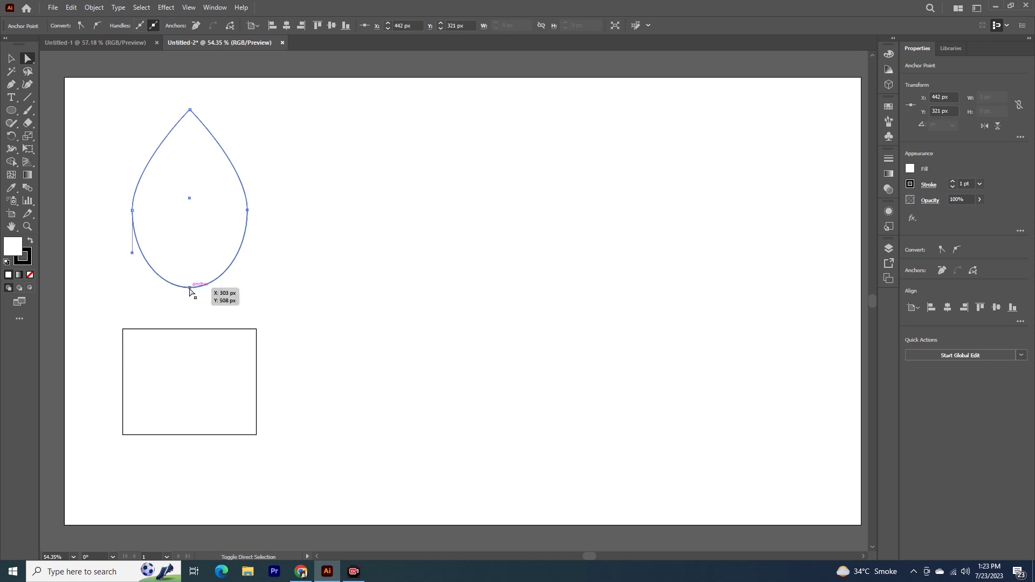
pyautogui.moveTo(250, 213)
pyautogui.mouseDown()
pyautogui.moveTo(224, 221)
pyautogui.moveTo(239, 224)
pyautogui.mouseUp()
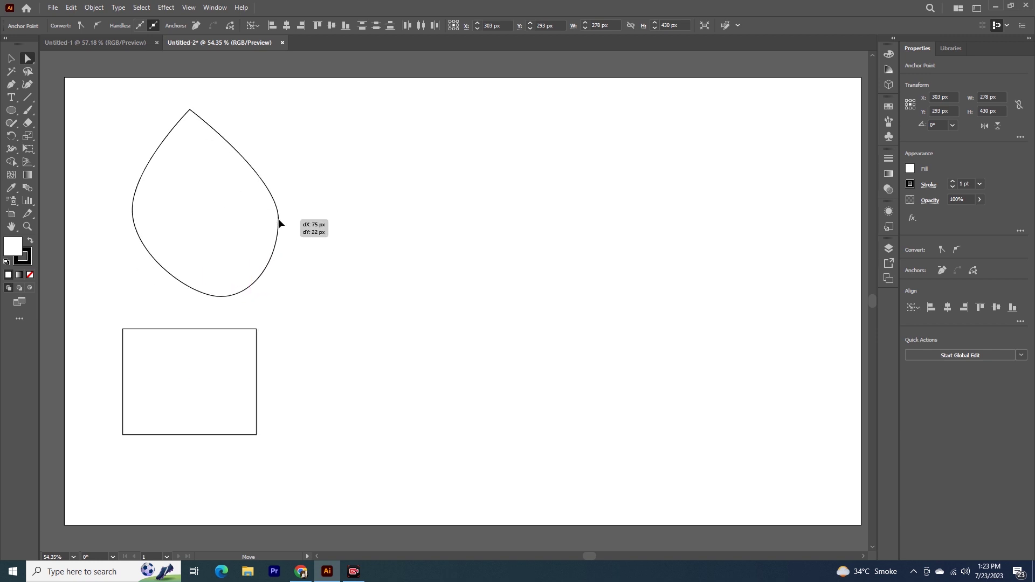
pyautogui.hotkey('ctrl', 'z')
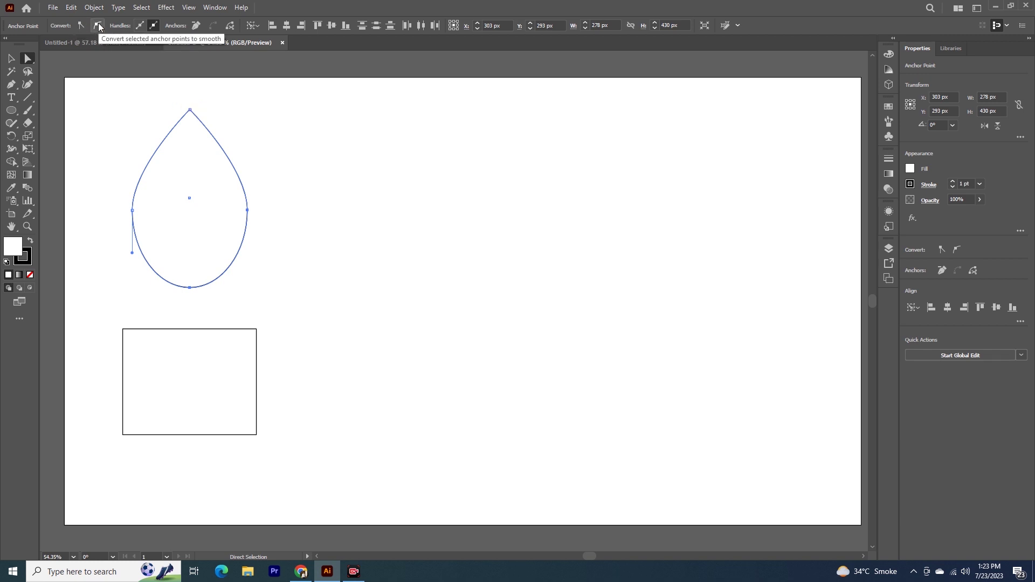
pyautogui.press('v')
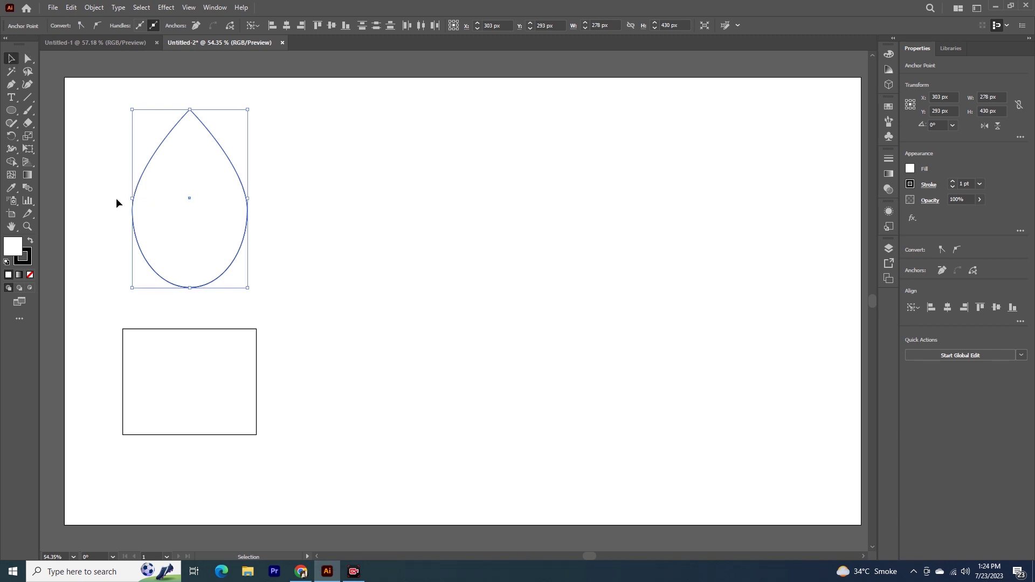
# Step: Fill the teardrop with solid red EF0F0F
pyautogui.doubleClick(14, 248)
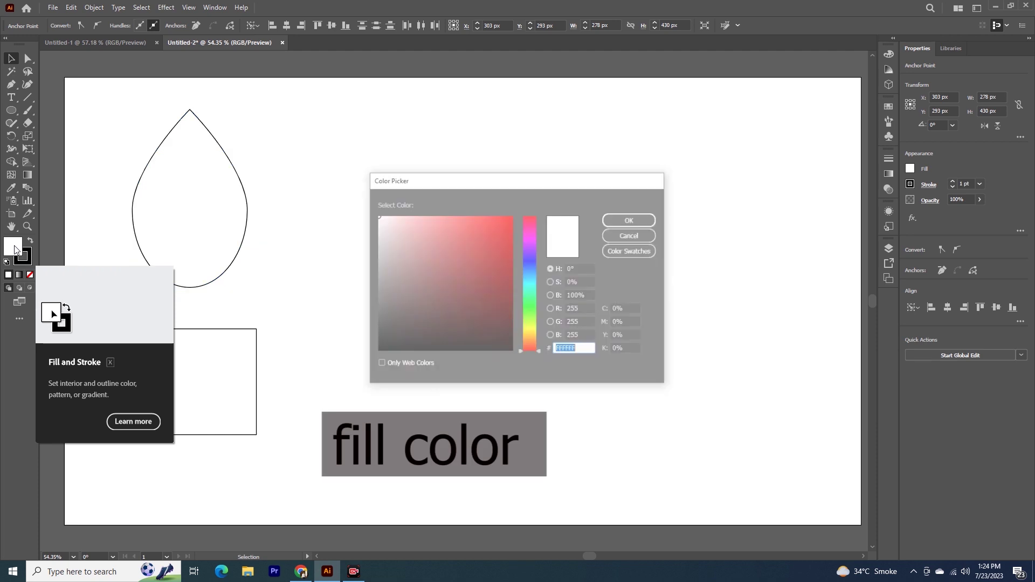
pyautogui.click(505, 223)
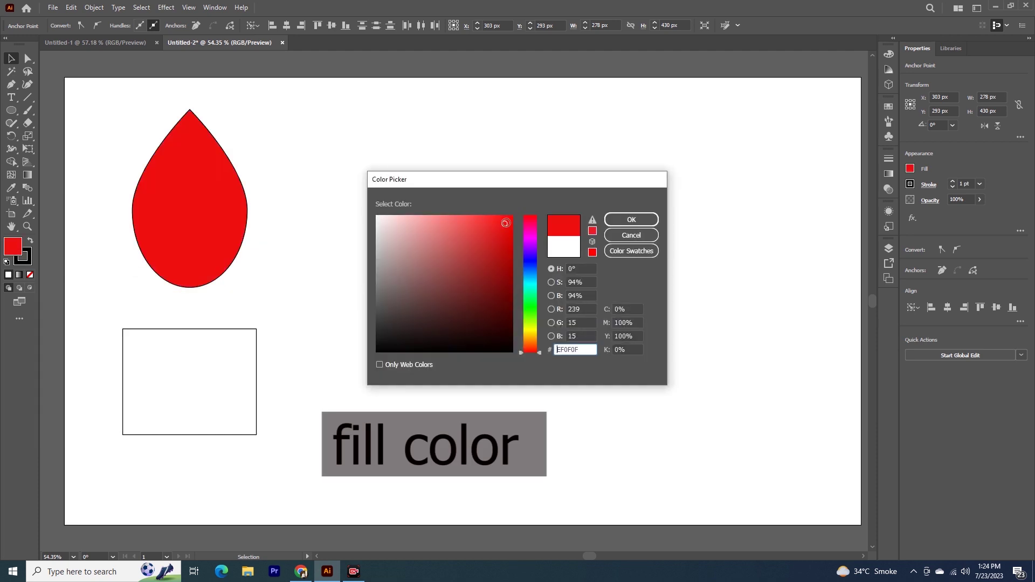
pyautogui.click(647, 223)
pyautogui.press('a')
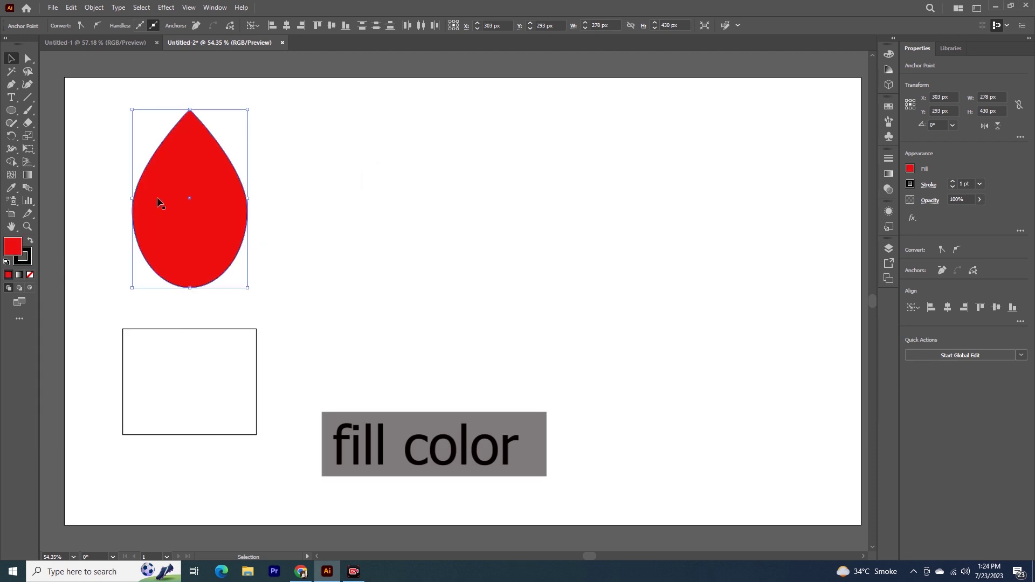
pyautogui.click(134, 209)
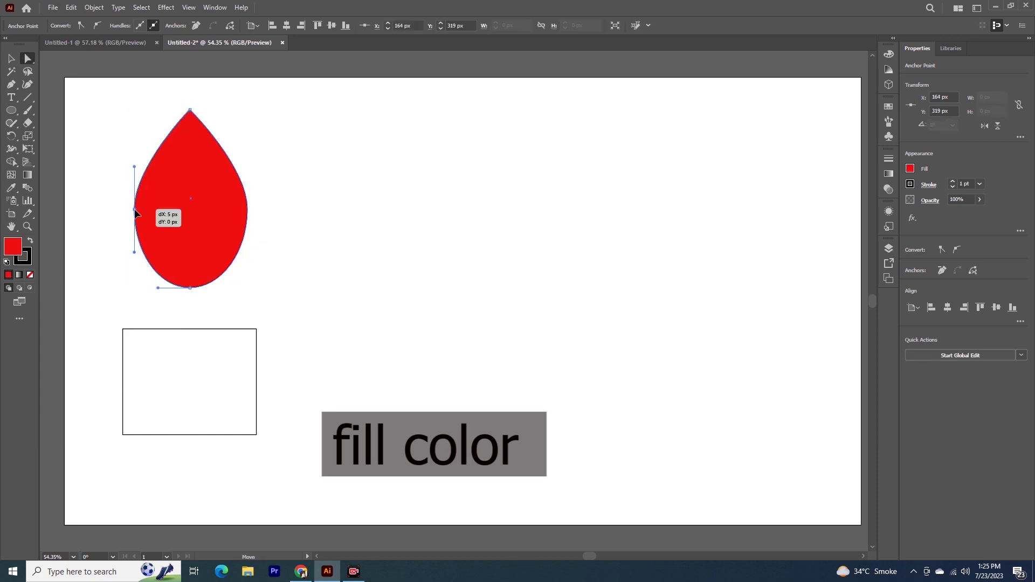
# Step: Nudge the teardrop's right anchor inward and raise its top anchor to Y 49 px
pyautogui.click(248, 209)
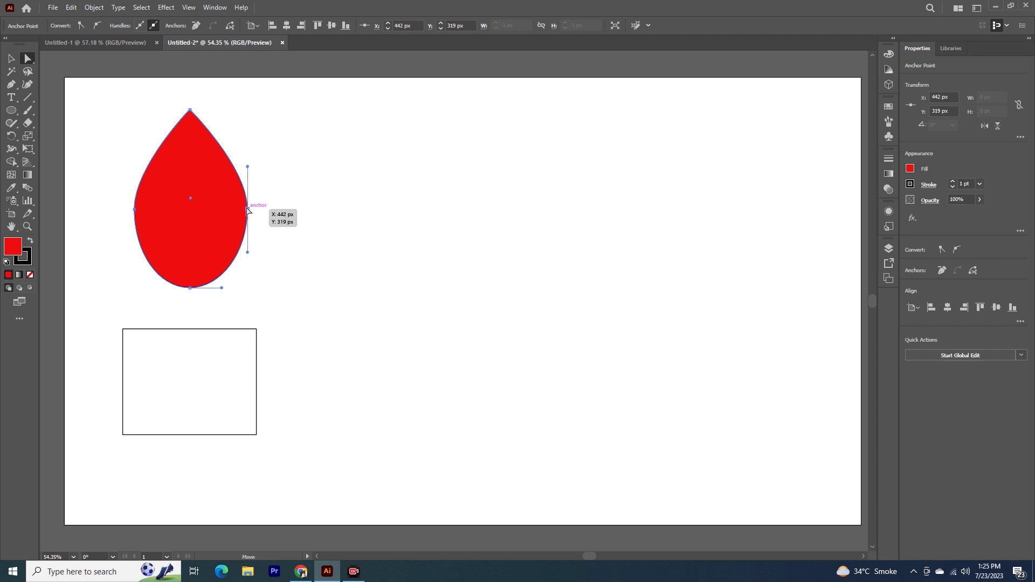
pyautogui.moveTo(247, 209); pyautogui.dragTo(249, 210)
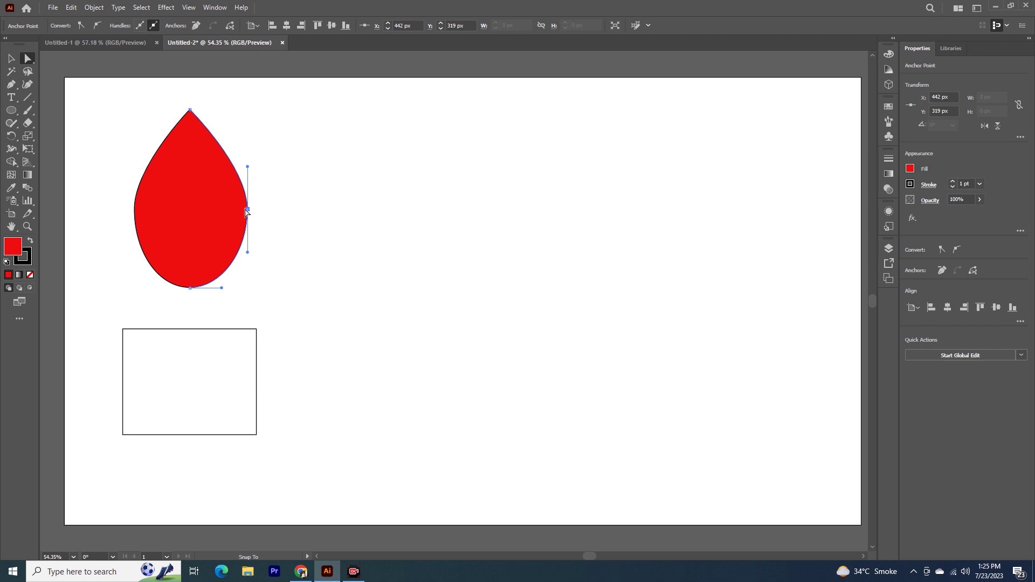
pyautogui.click(247, 211)
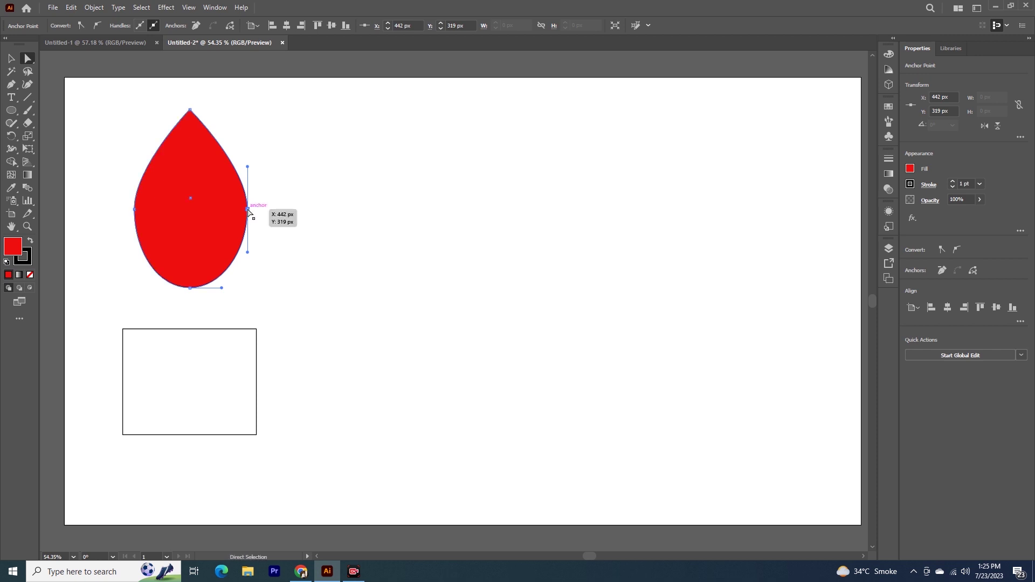
pyautogui.moveTo(246, 211); pyautogui.dragTo(245, 212)
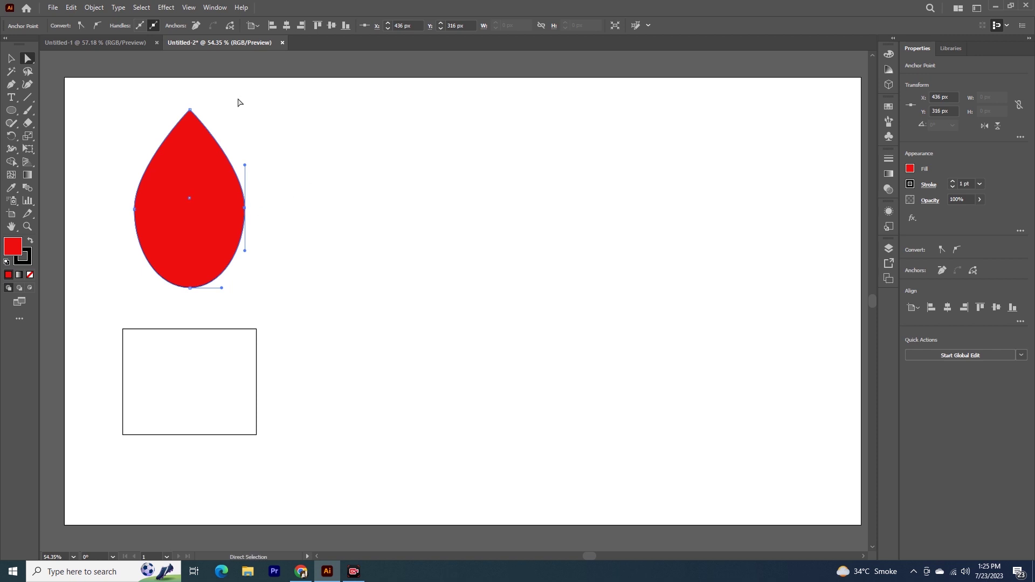
pyautogui.moveTo(191, 111); pyautogui.dragTo(189, 98)
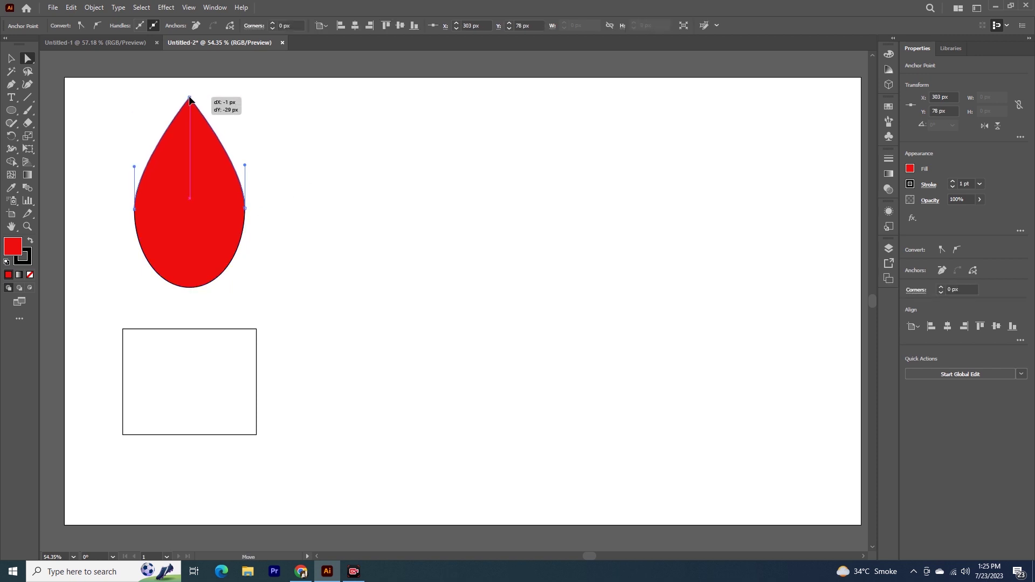
pyautogui.click(303, 221)
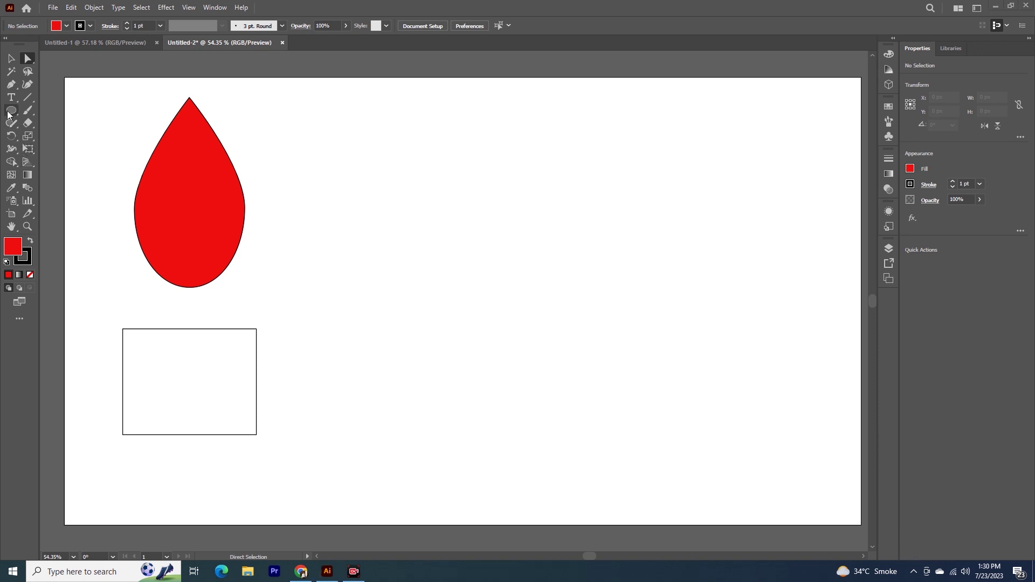
# Step: Draw a 180 × 296 px ellipse to the right of the red teardrop
pyautogui.click(11, 110)
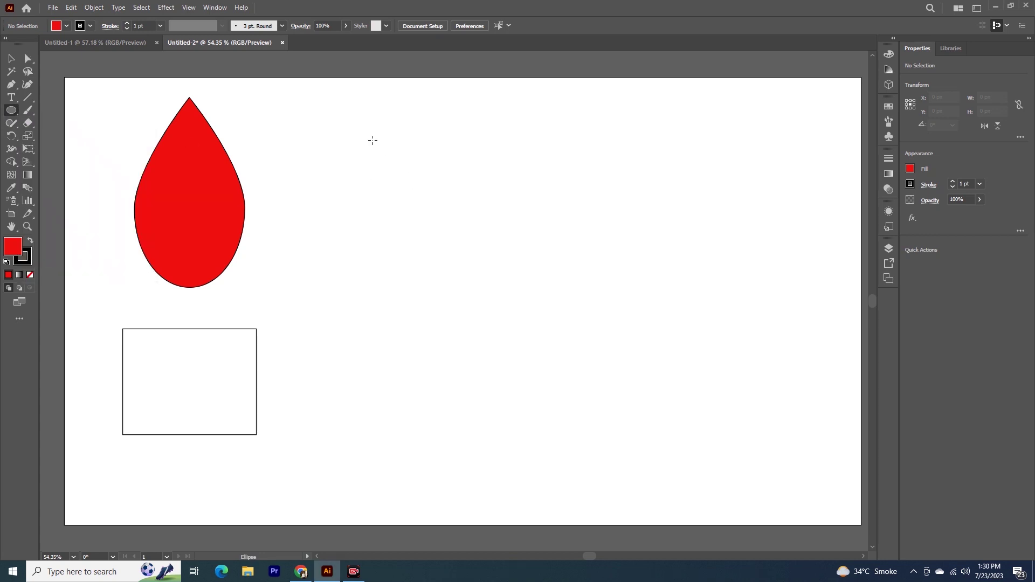
pyautogui.moveTo(353, 138); pyautogui.dragTo(429, 261)
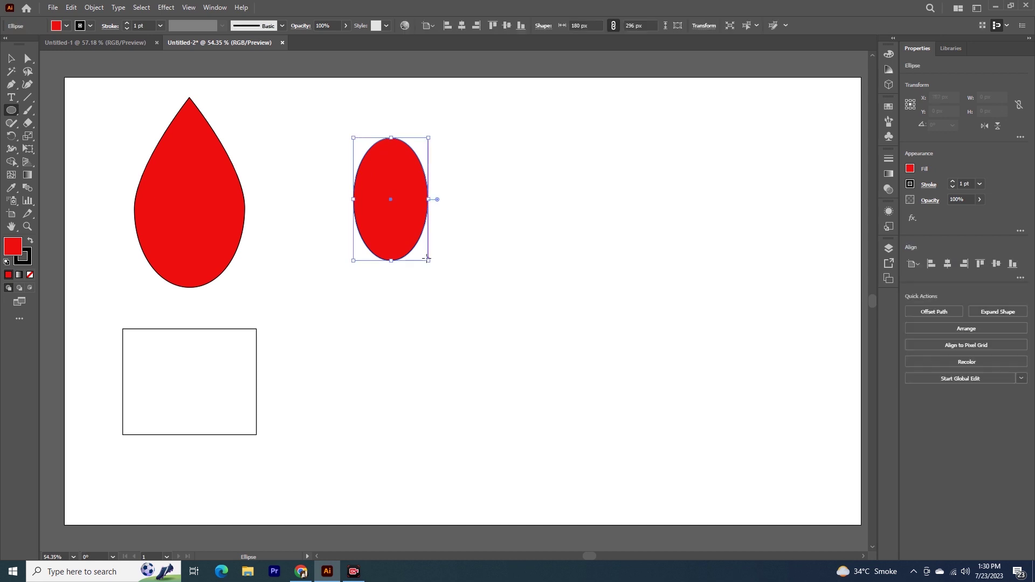
pyautogui.click(25, 61)
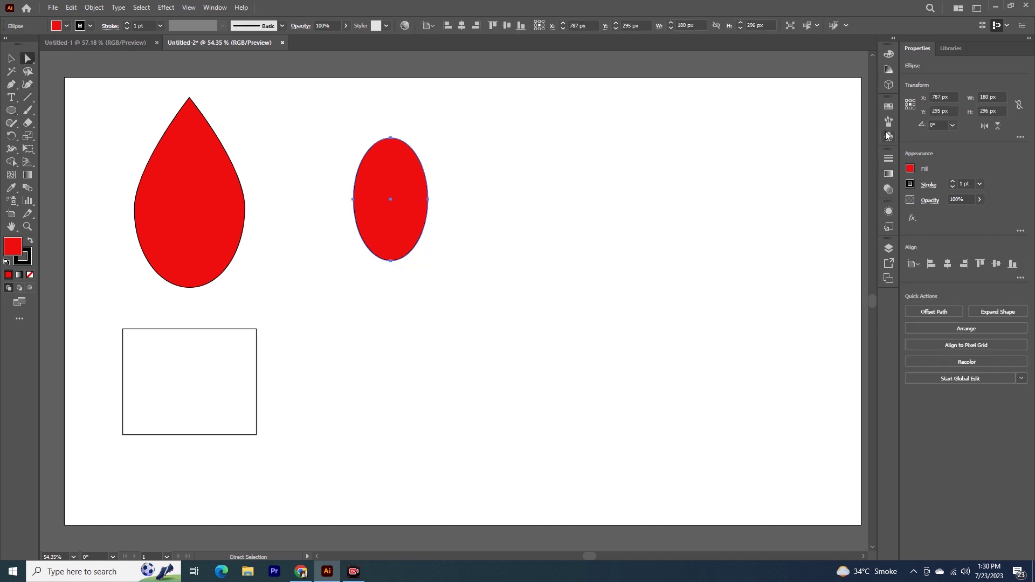
# Step: Fill the ellipse light yellow-green from the Swatches panel
pyautogui.click(888, 107)
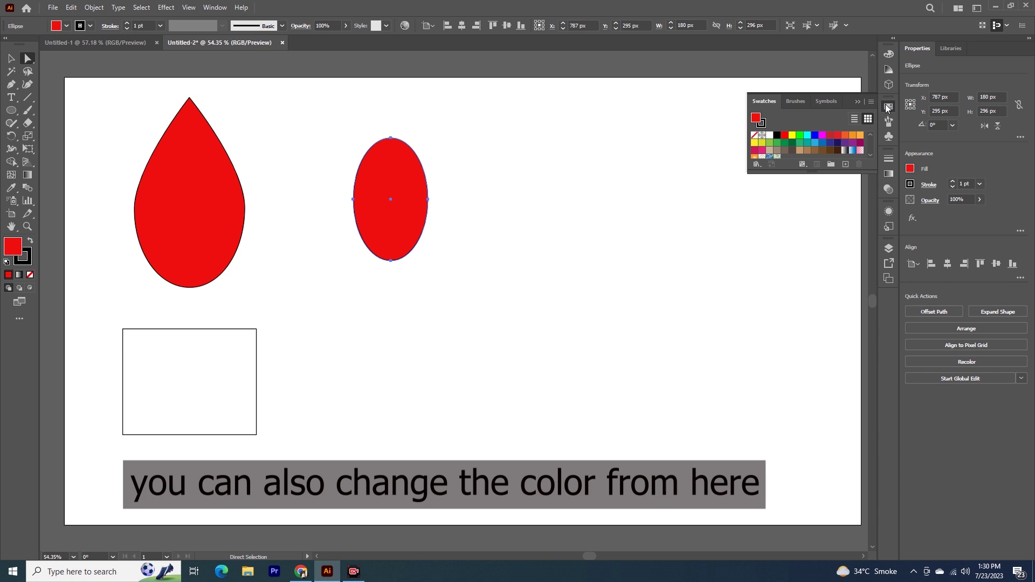
pyautogui.click(800, 136)
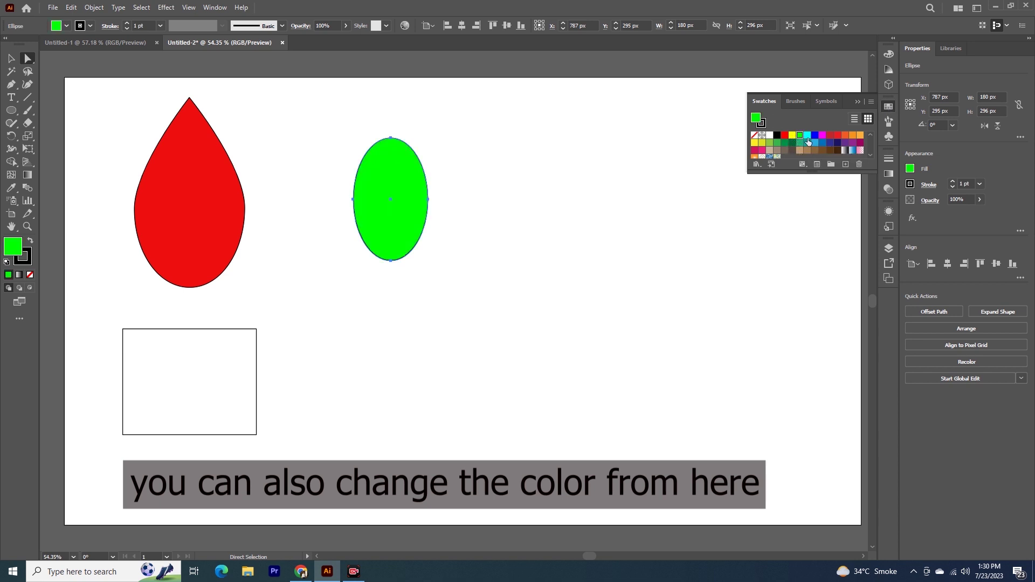
pyautogui.click(778, 144)
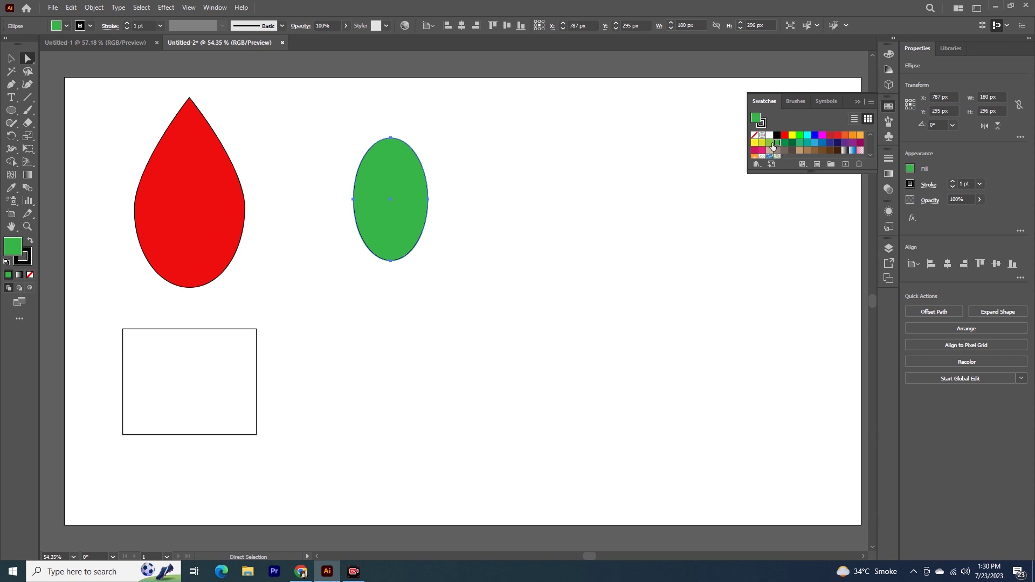
pyautogui.click(770, 143)
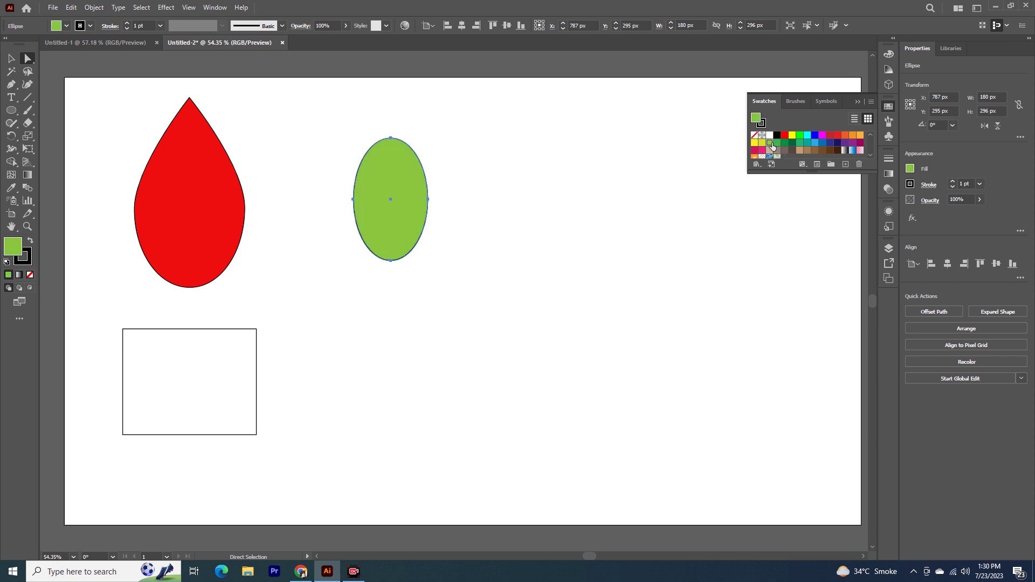
pyautogui.click(858, 103)
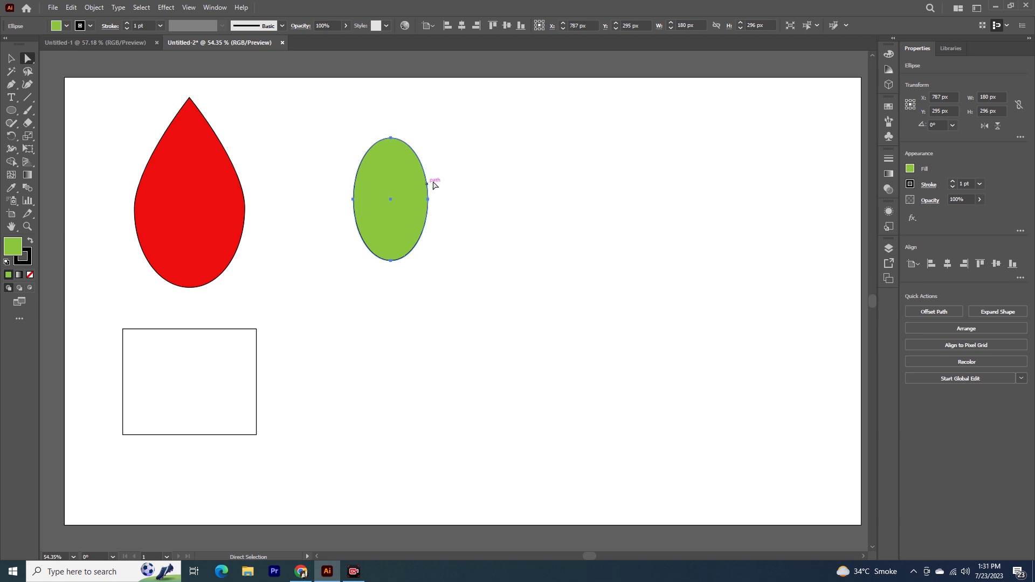
# Step: Make the green ellipse's top and bottom anchors sharp corners and narrow it to 110 px wide
pyautogui.click(391, 139)
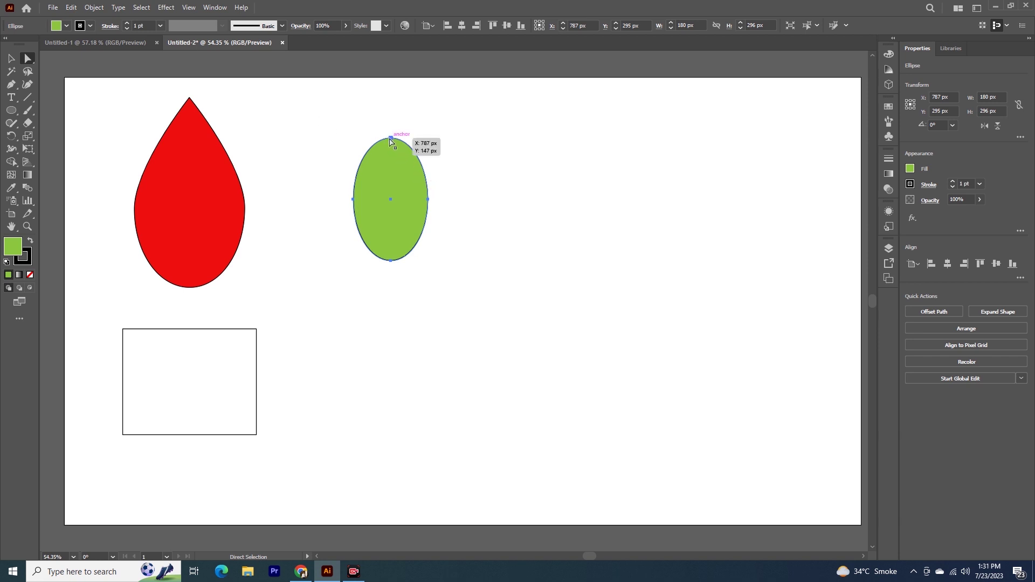
pyautogui.keyDown('shift'); pyautogui.click(390, 261); pyautogui.keyUp('shift')
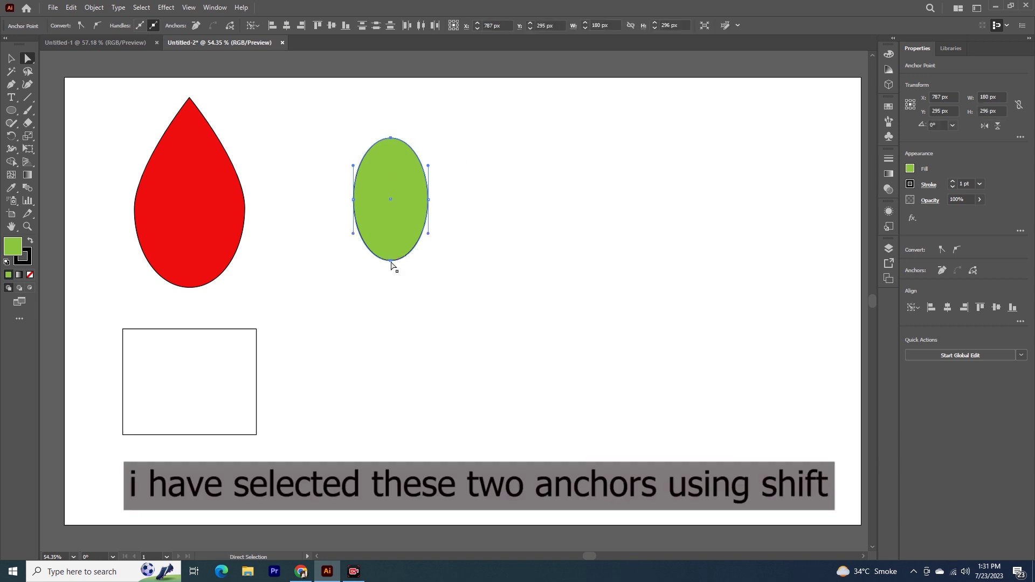
pyautogui.click(79, 24)
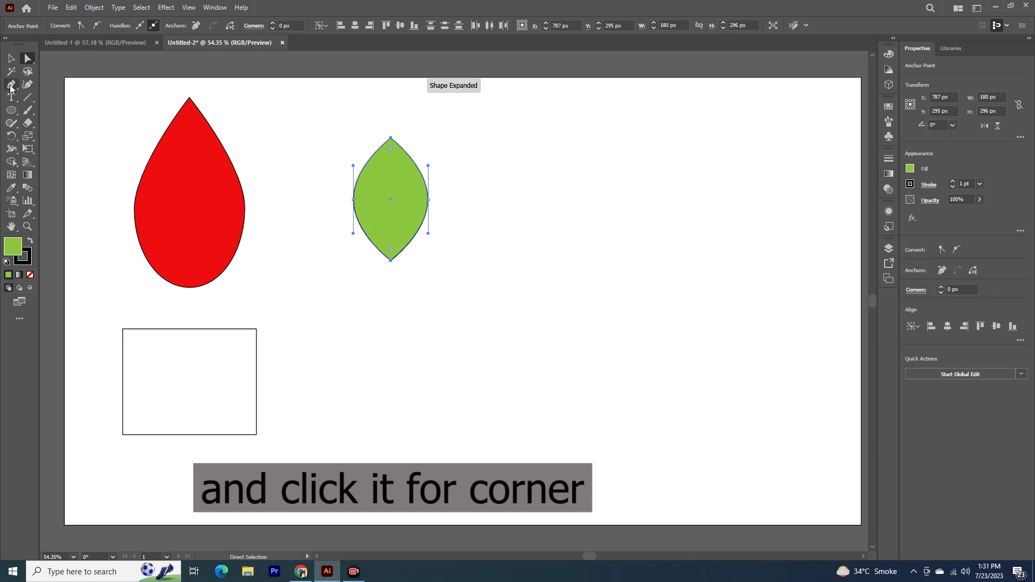
pyautogui.click(10, 60)
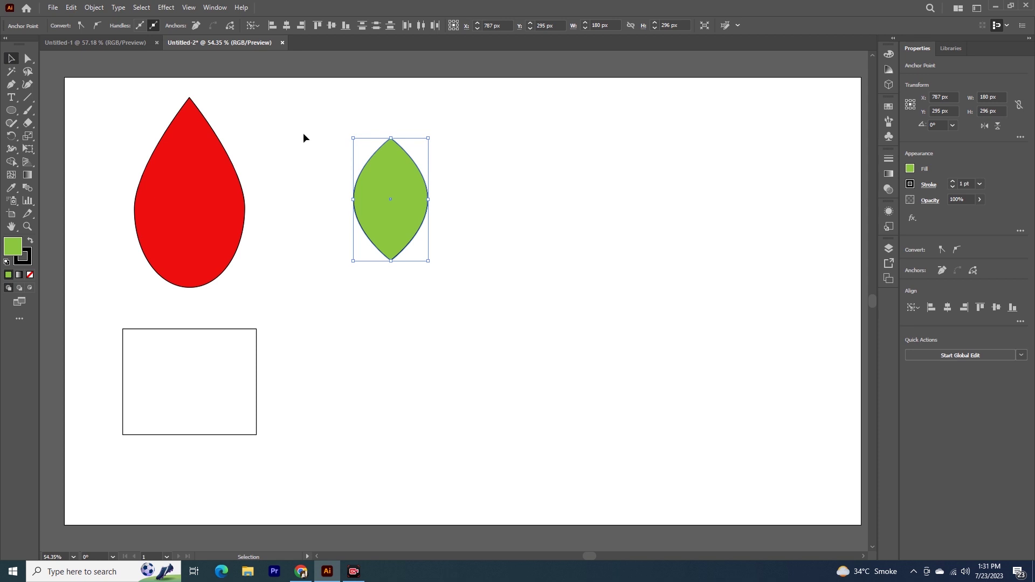
pyautogui.moveTo(428, 199); pyautogui.dragTo(401, 199)
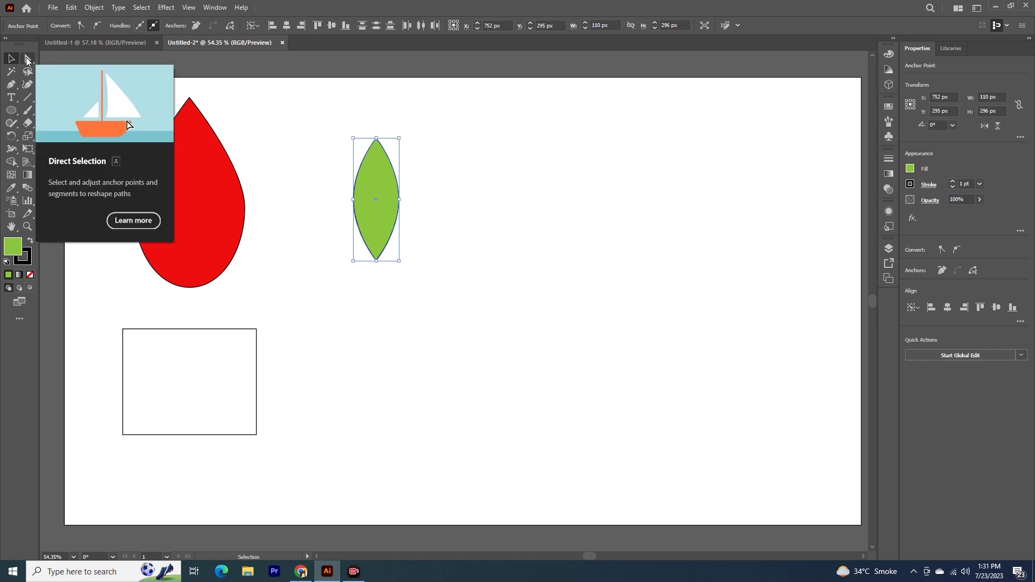
# Step: Rotate the green leaf about 36° and nudge it up-left beside the teardrop
pyautogui.click(11, 58)
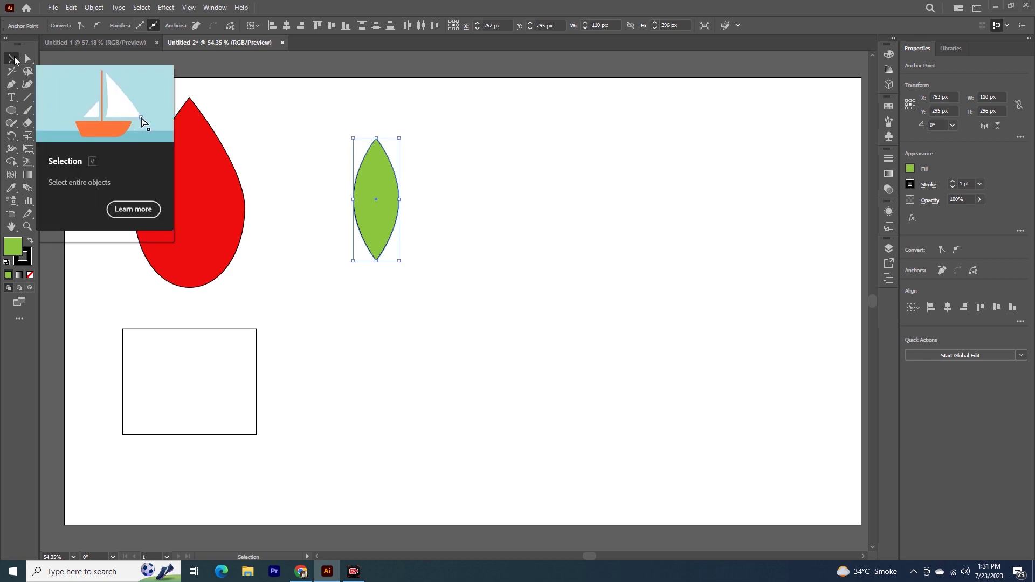
pyautogui.click(328, 216)
pyautogui.moveTo(338, 126)
pyautogui.mouseDown()
pyautogui.moveTo(424, 290)
pyautogui.moveTo(386, 275)
pyautogui.moveTo(433, 233)
pyautogui.mouseUp()
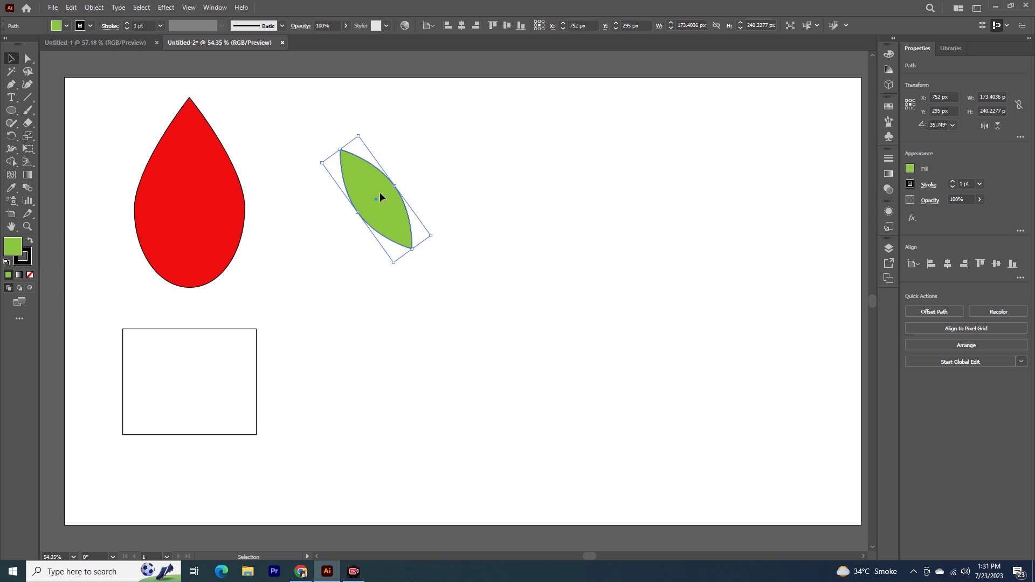
pyautogui.moveTo(379, 192)
pyautogui.mouseDown()
pyautogui.moveTo(298, 154)
pyautogui.moveTo(368, 192)
pyautogui.mouseUp()
pyautogui.click(361, 282)
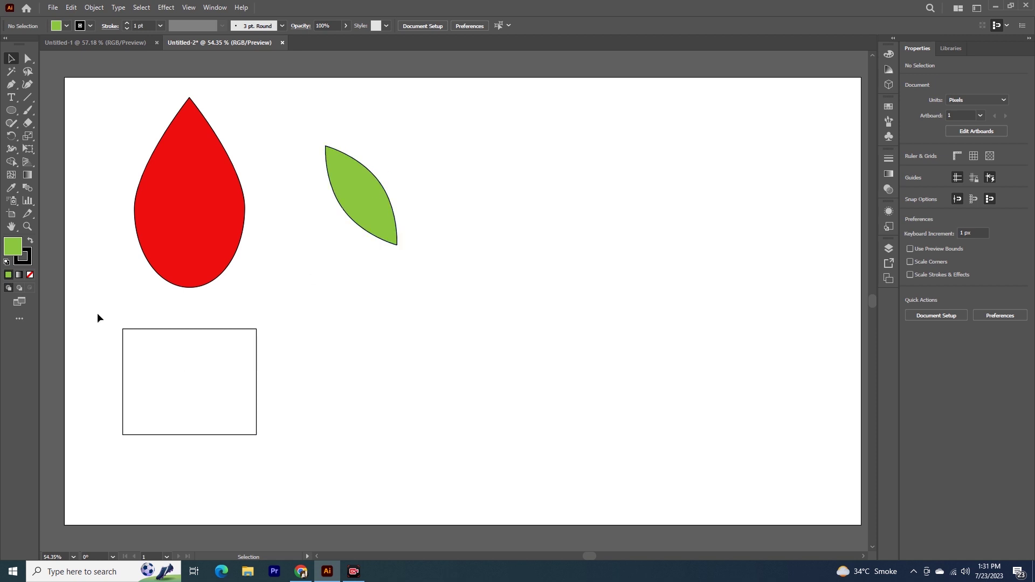
# Step: Round the rectangle's top-left and bottom-right corners fully (256 px) into a leaf shape
pyautogui.moveTo(97, 313); pyautogui.dragTo(311, 453)
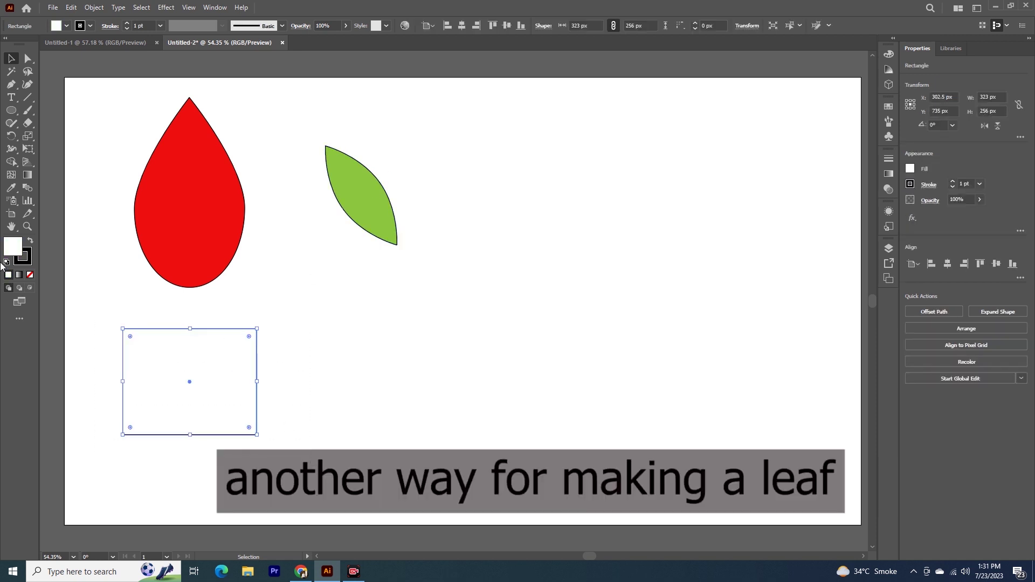
pyautogui.click(28, 59)
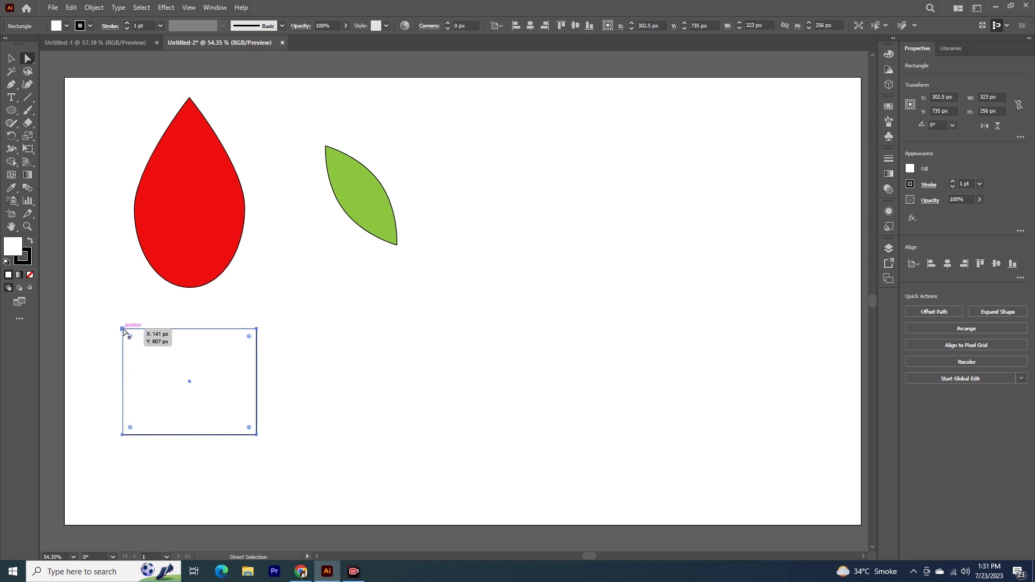
pyautogui.click(123, 329)
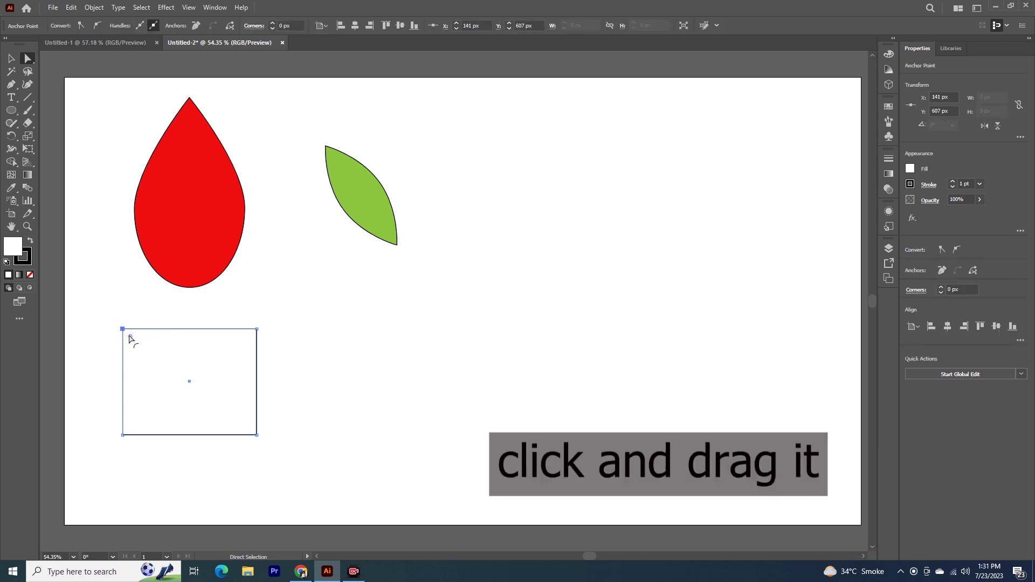
pyautogui.moveTo(130, 336); pyautogui.dragTo(271, 439)
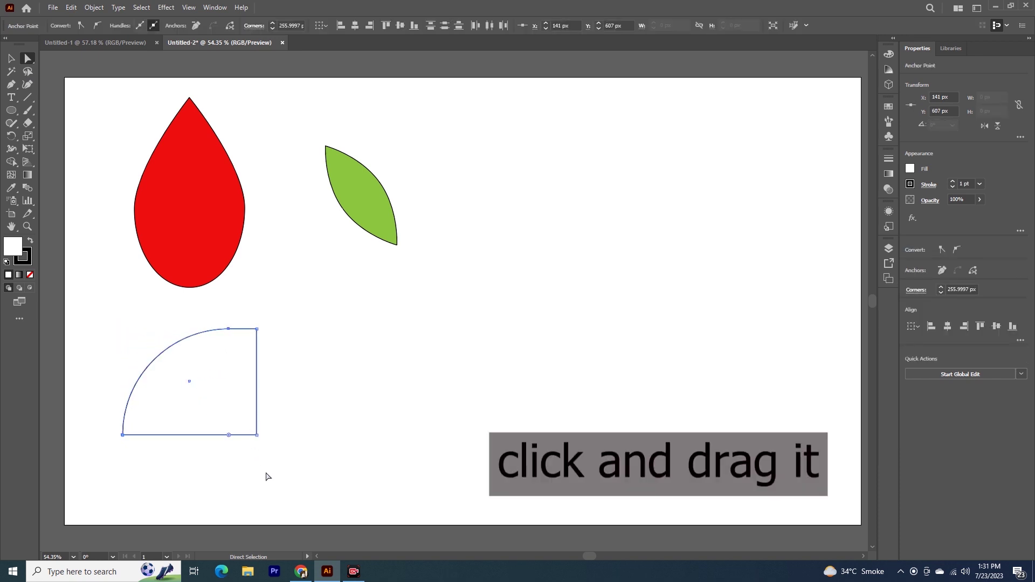
pyautogui.click(257, 436)
pyautogui.moveTo(248, 426); pyautogui.dragTo(138, 316)
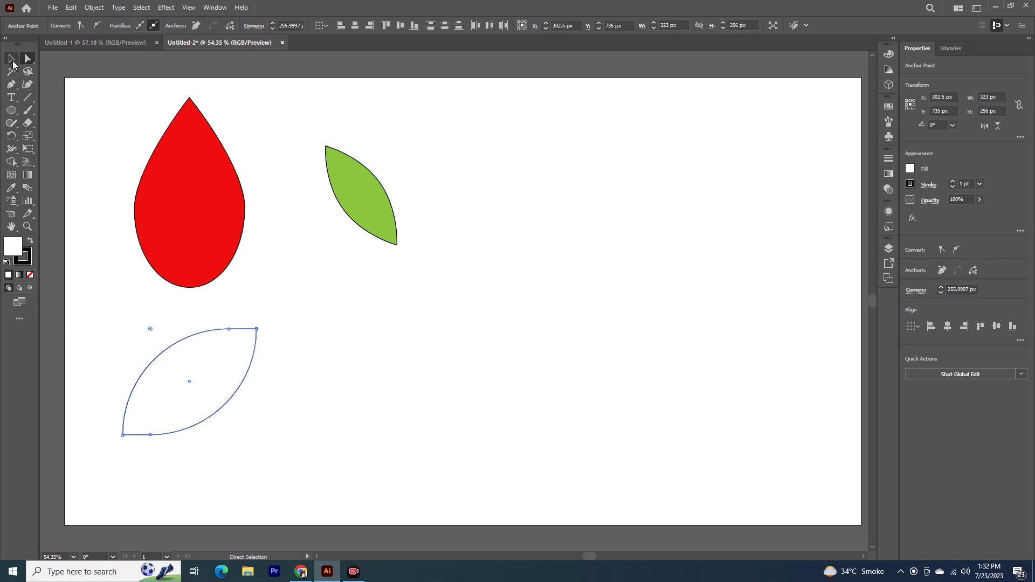
# Step: Rotate the new leaf about 111° and fill it light yellow-green
pyautogui.click(11, 58)
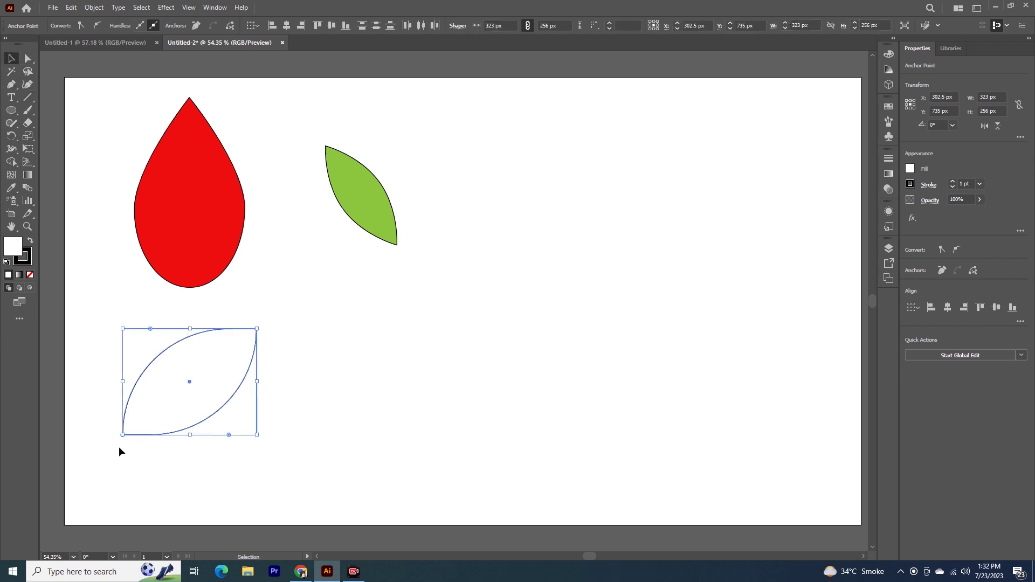
pyautogui.moveTo(123, 447); pyautogui.dragTo(270, 430)
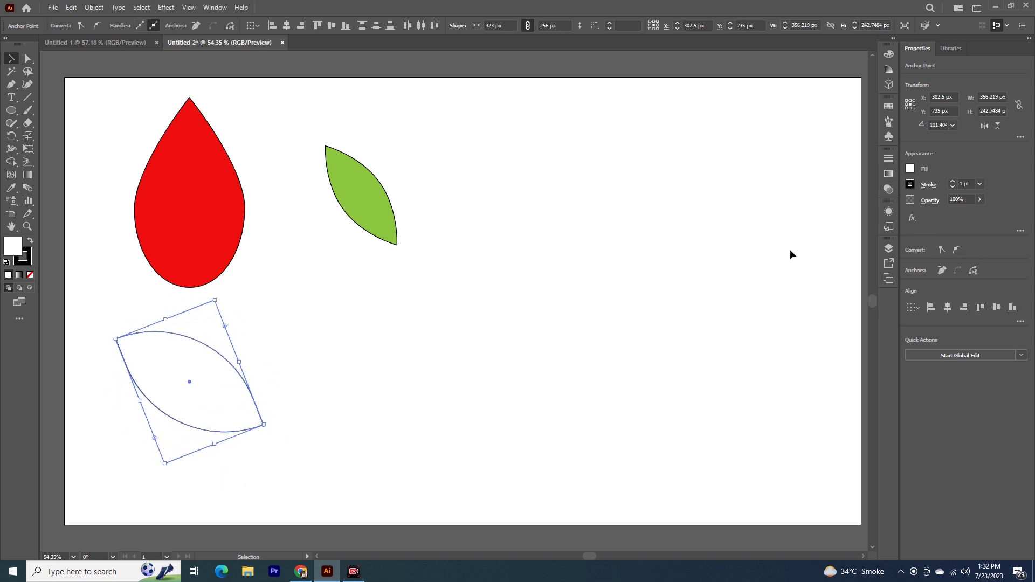
pyautogui.click(888, 107)
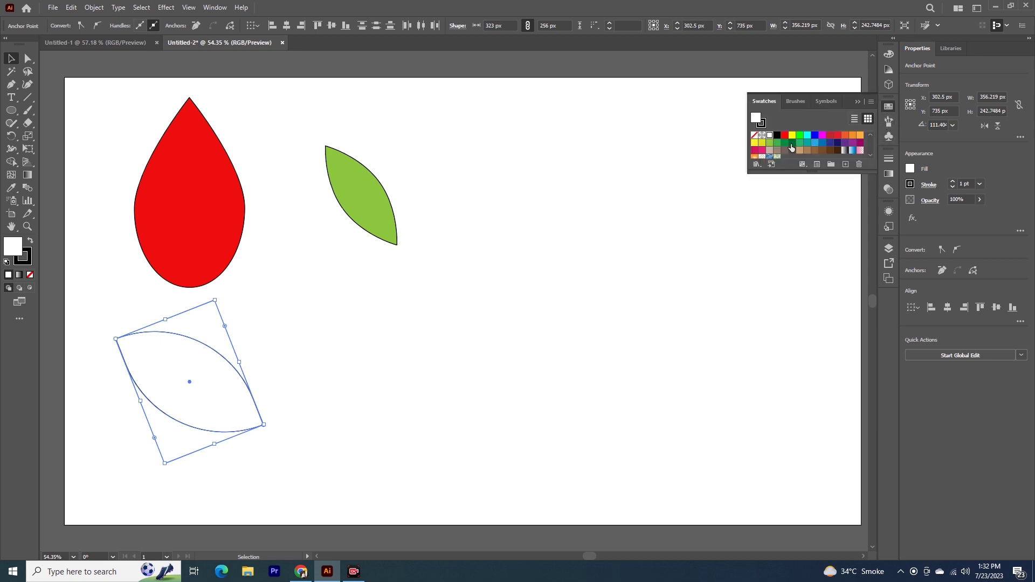
pyautogui.click(769, 143)
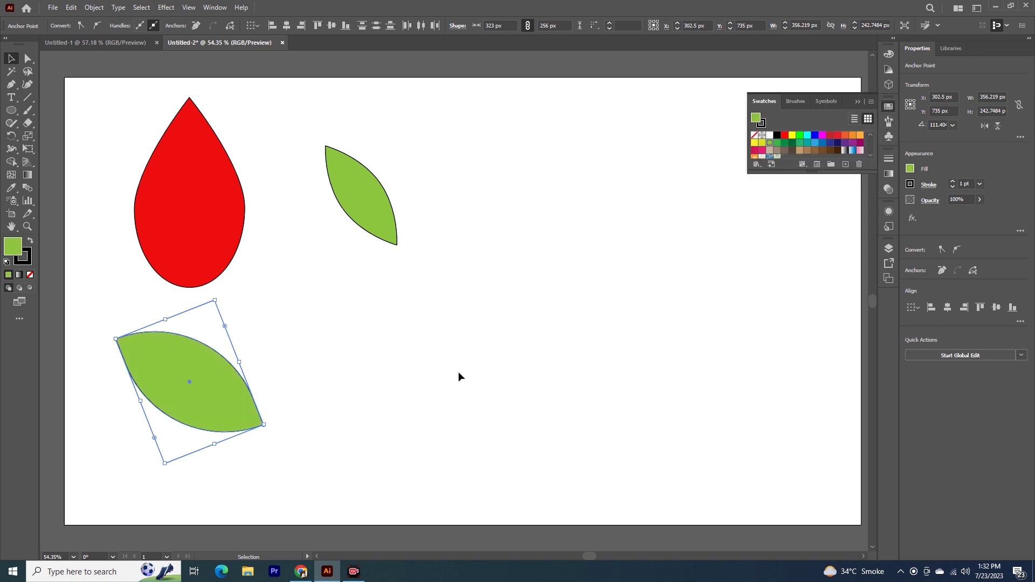
# Step: Move the larger green leaf up beside the smaller leaf, then nudge the small leaf slightly up-left
pyautogui.click(303, 432)
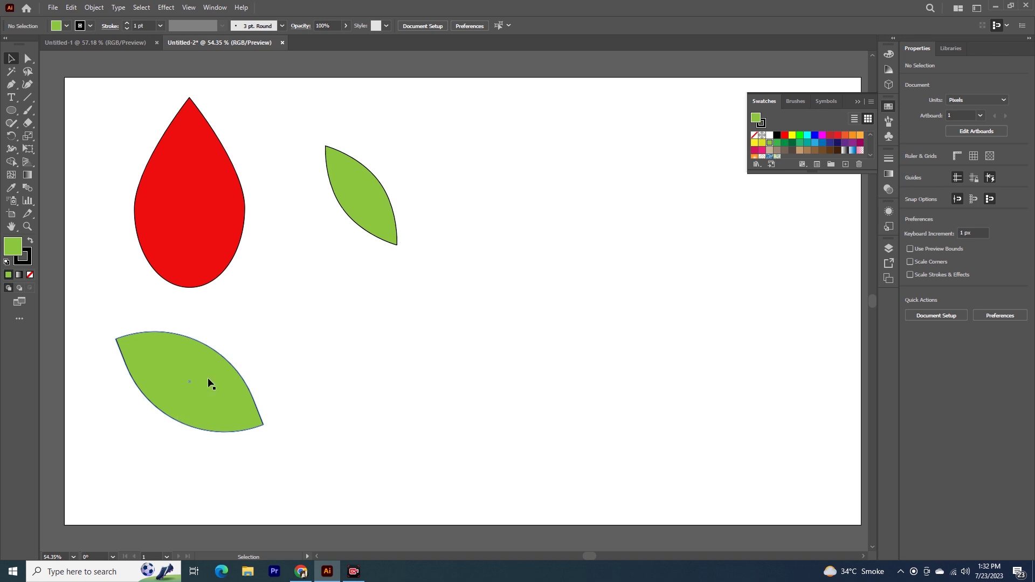
pyautogui.moveTo(208, 380)
pyautogui.mouseDown()
pyautogui.moveTo(516, 189)
pyautogui.moveTo(542, 189)
pyautogui.mouseUp()
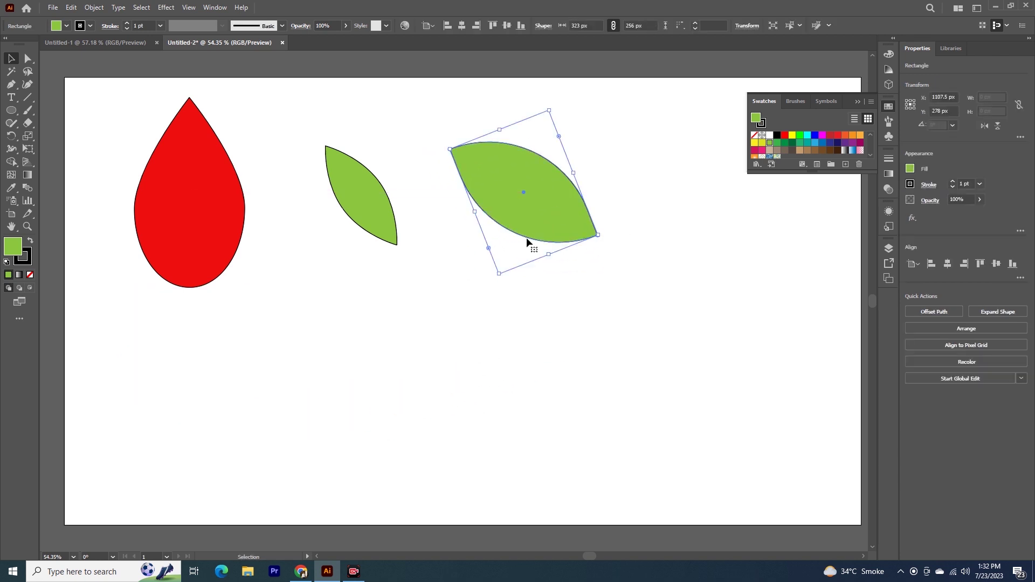
pyautogui.click(491, 344)
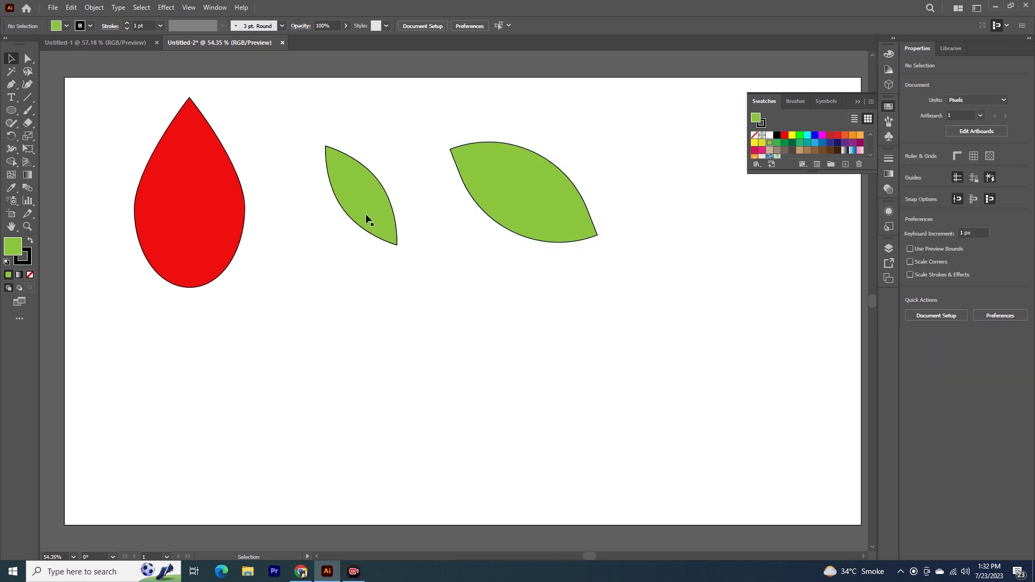
pyautogui.moveTo(331, 206); pyautogui.dragTo(316, 212)
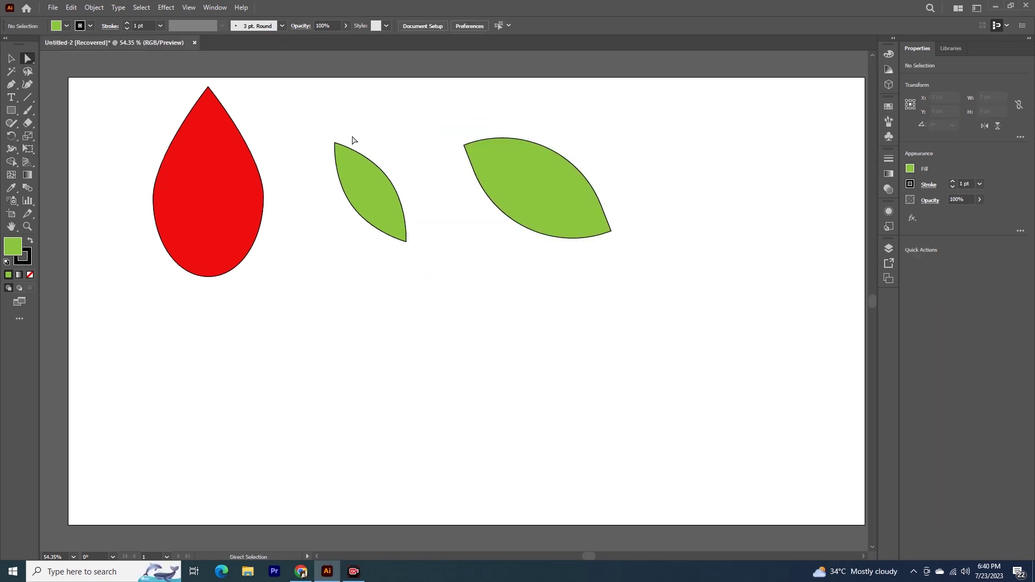
# Step: Draw a 340 × 252 px green rectangle to the right of the two leaves
pyautogui.click(13, 110)
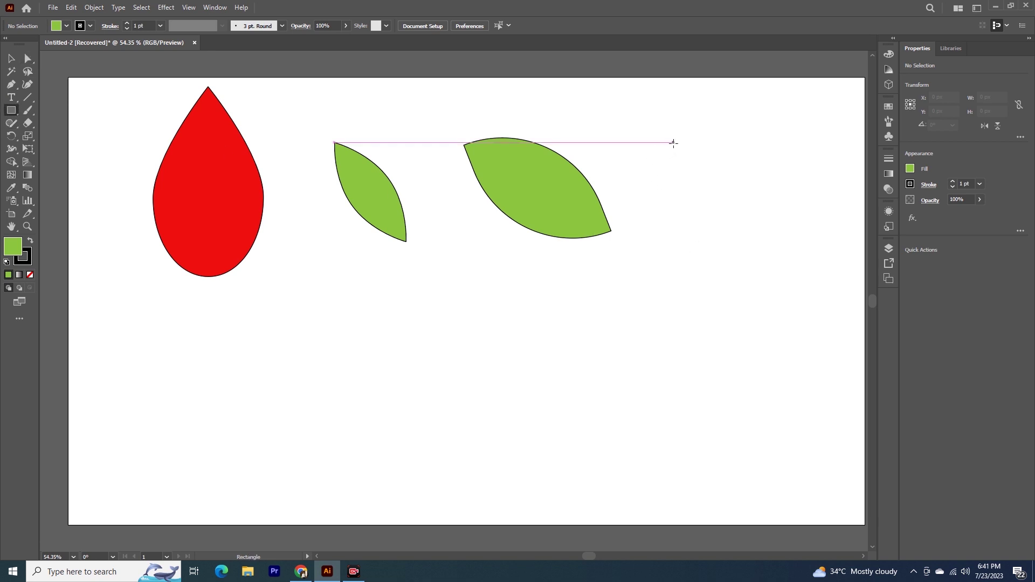
pyautogui.moveTo(674, 143); pyautogui.dragTo(815, 247)
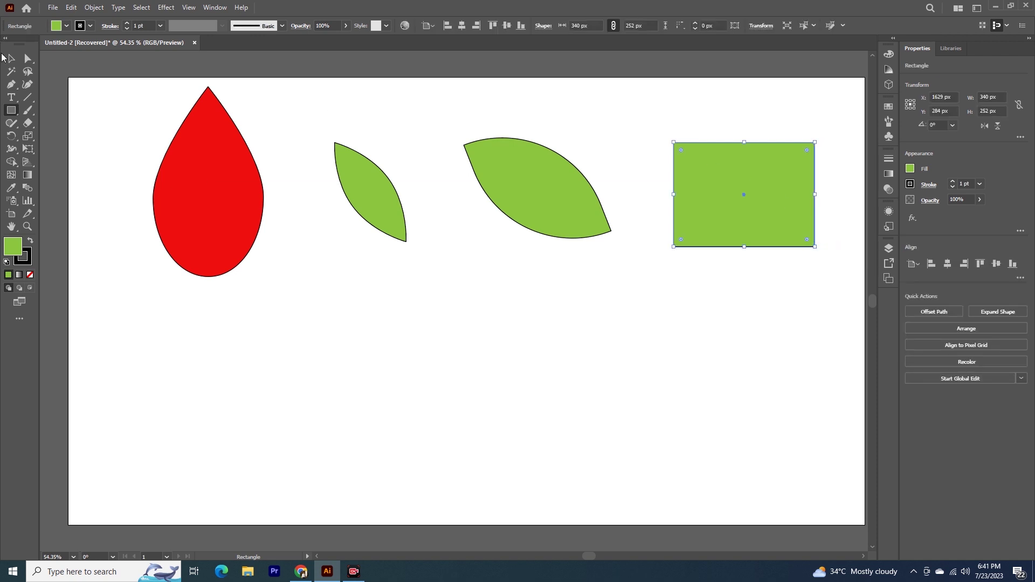
pyautogui.click(27, 58)
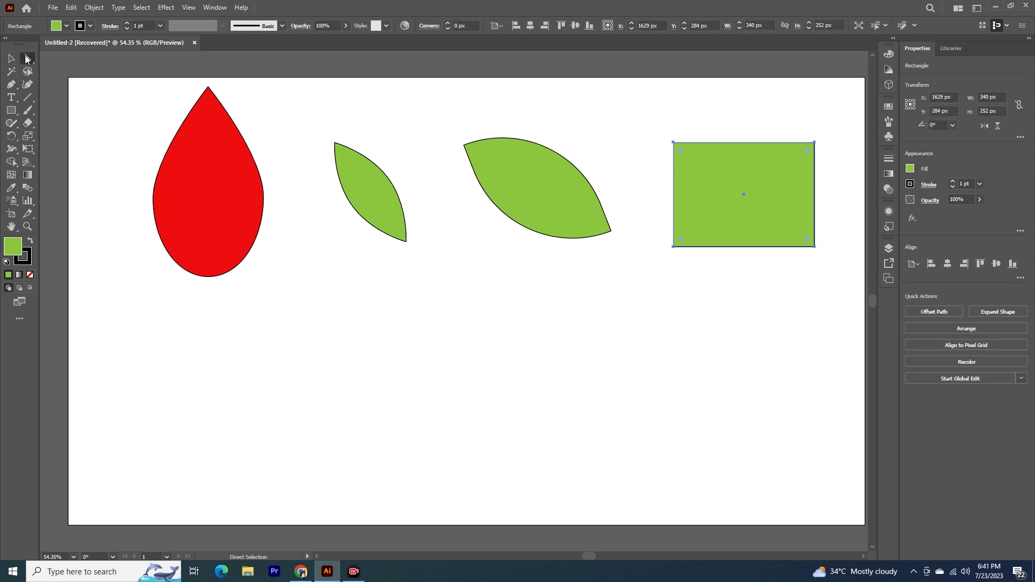
pyautogui.click(211, 145)
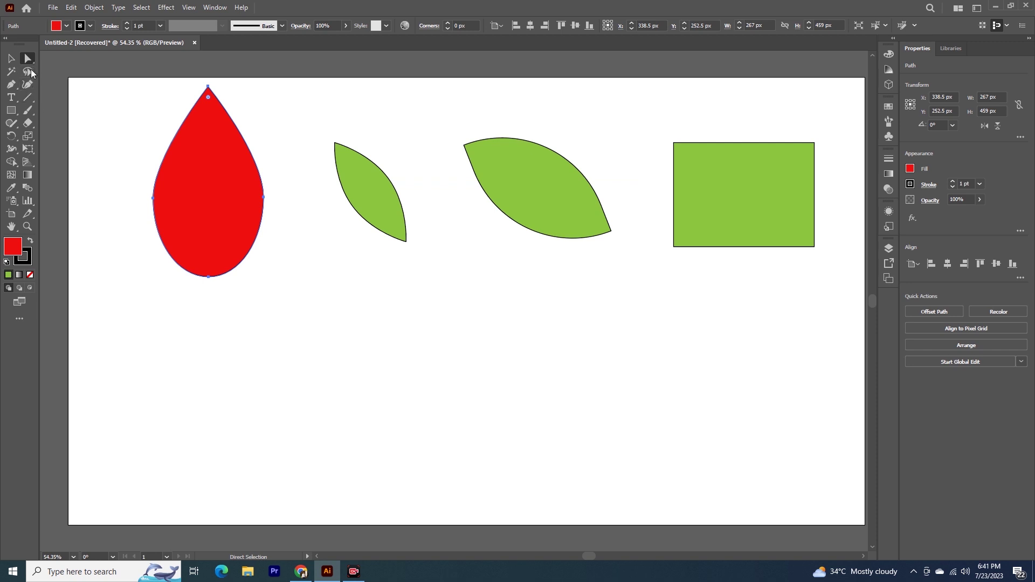
pyautogui.click(152, 198)
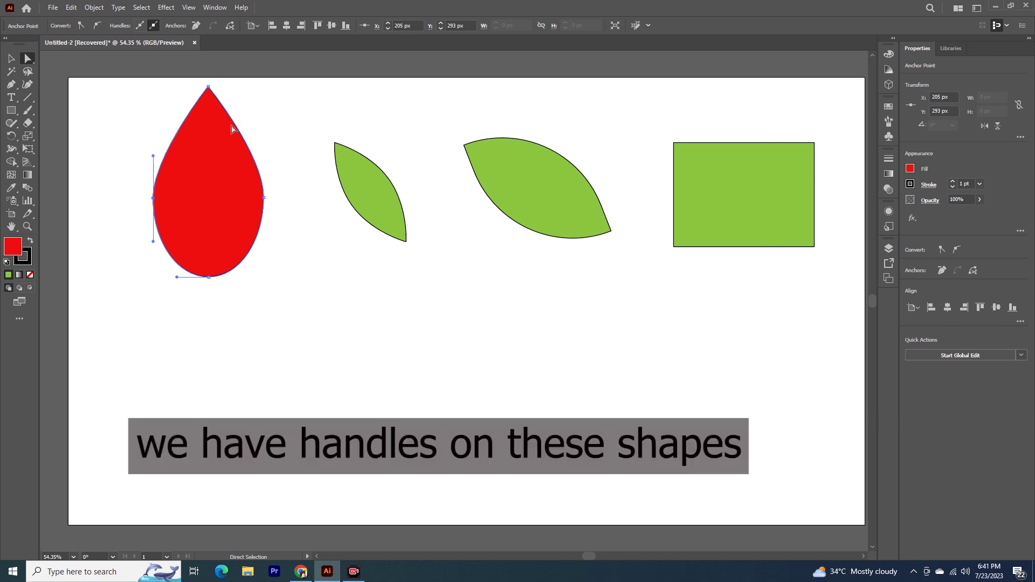
pyautogui.click(154, 199)
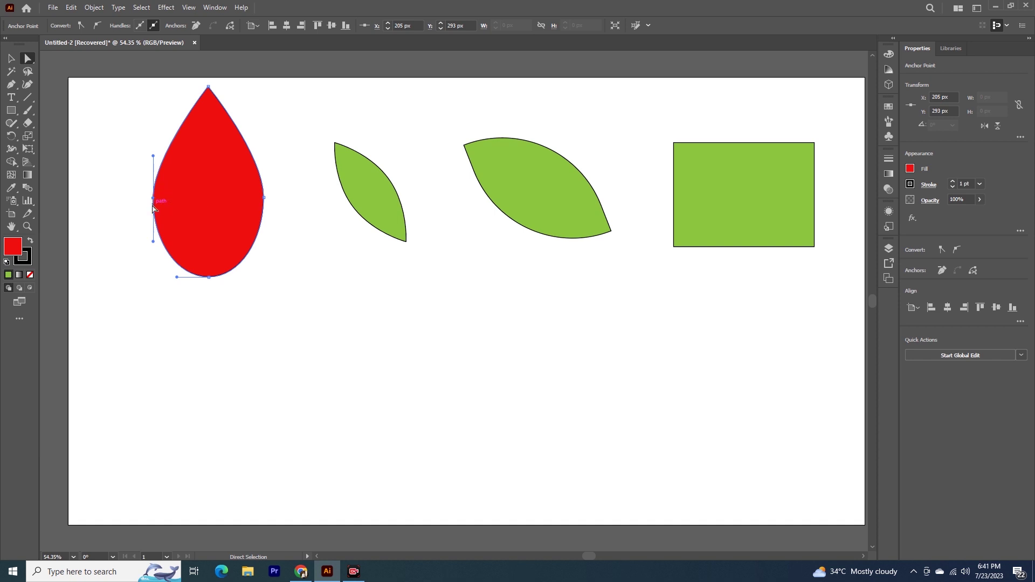
pyautogui.click(208, 86)
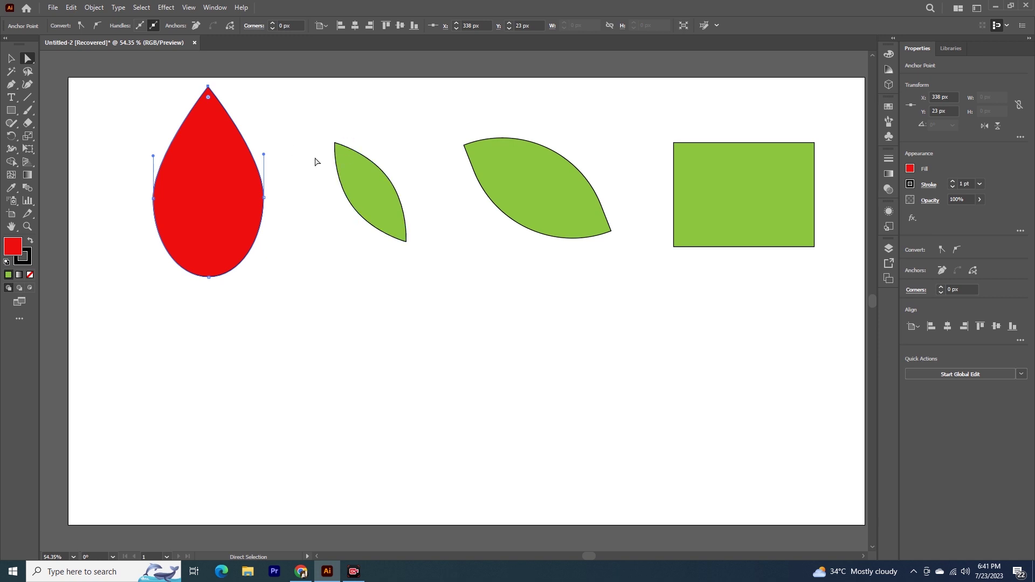
pyautogui.click(334, 143)
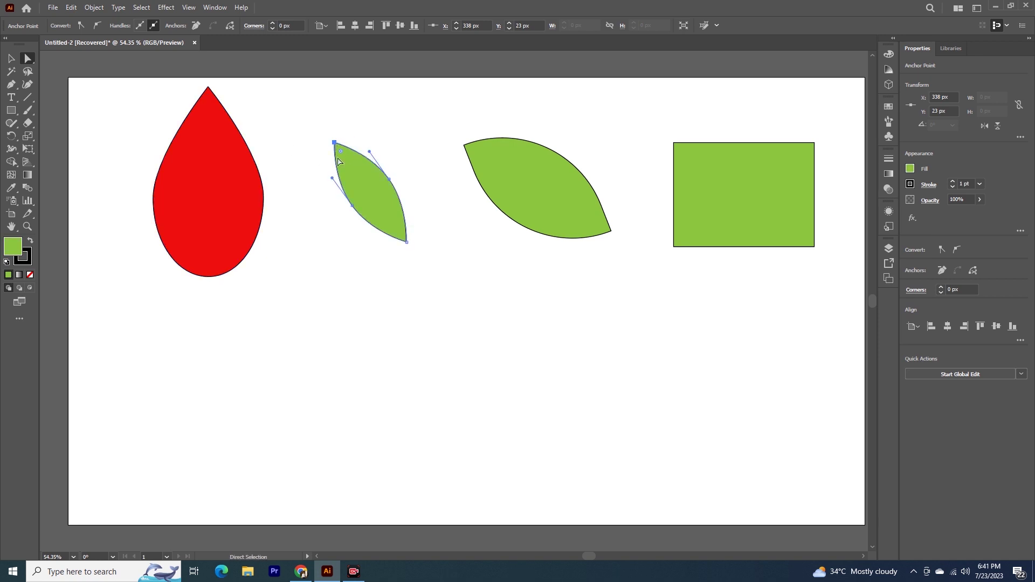
pyautogui.moveTo(335, 144); pyautogui.dragTo(337, 144)
pyautogui.click(501, 212)
pyautogui.click(464, 145)
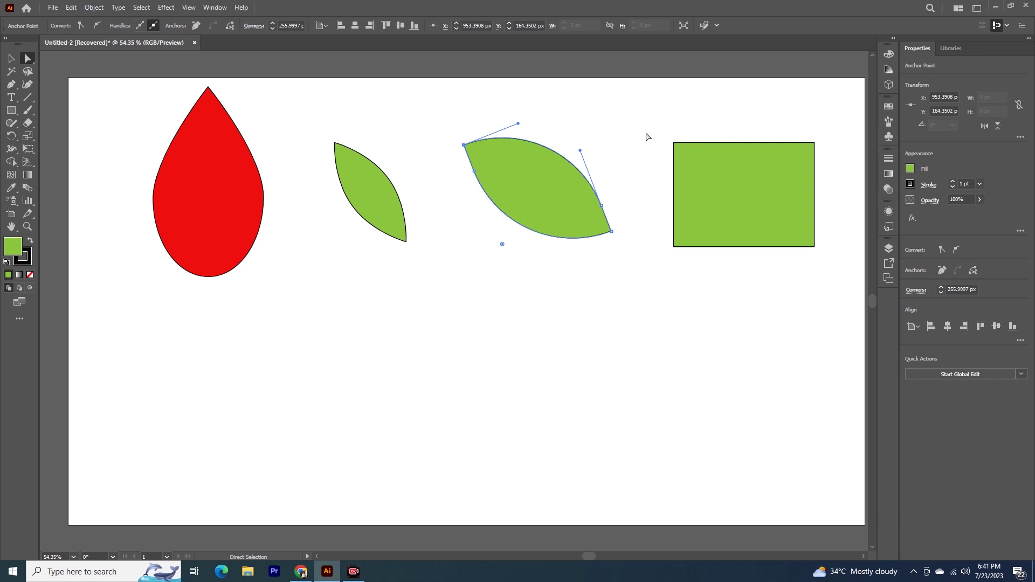
pyautogui.click(673, 143)
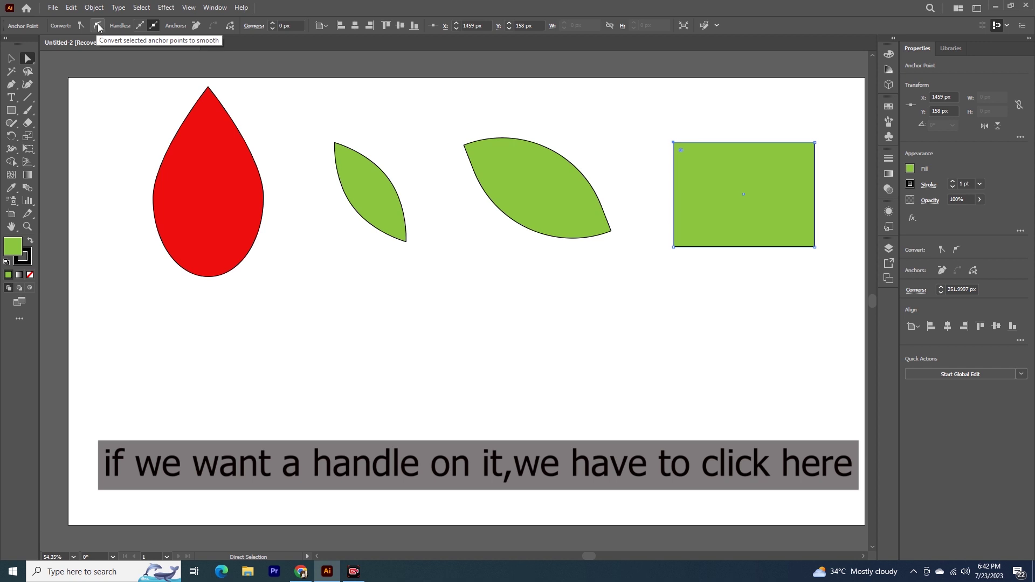
# Step: Smooth the rectangle's top-left corner, bend it into a deep inward notch, and rotate the shape slightly
pyautogui.click(675, 143)
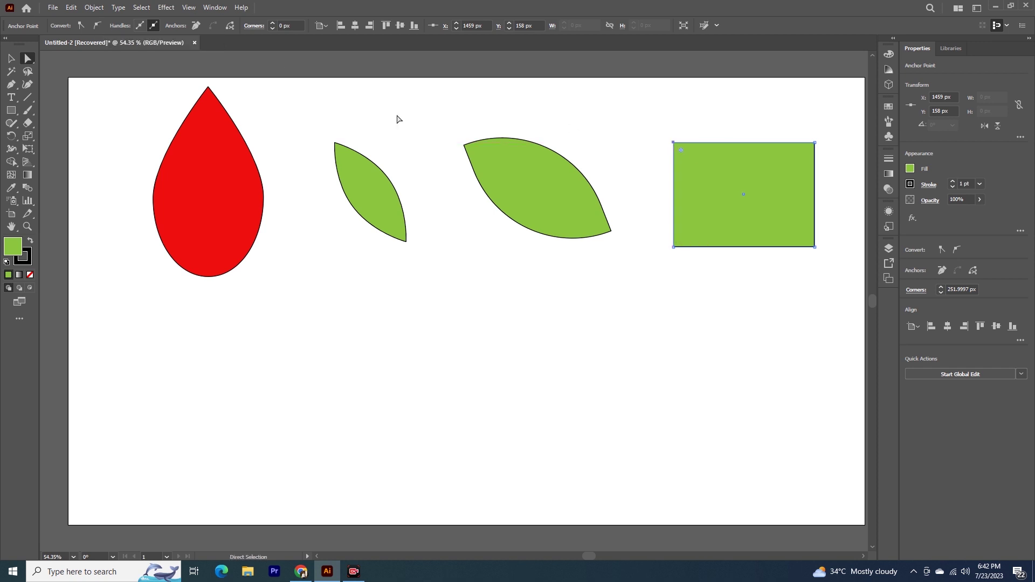
pyautogui.click(98, 27)
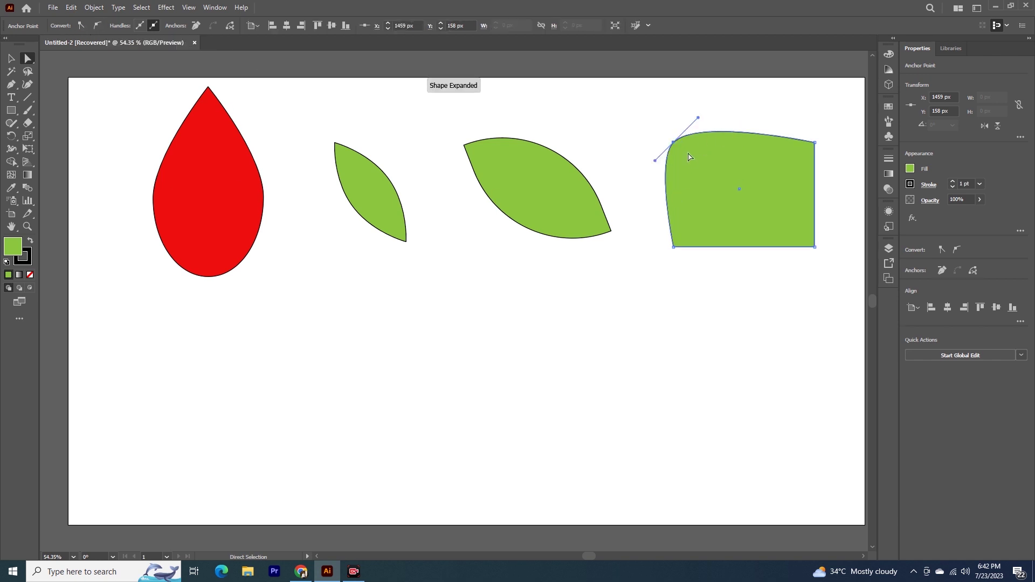
pyautogui.moveTo(655, 161); pyautogui.dragTo(724, 187)
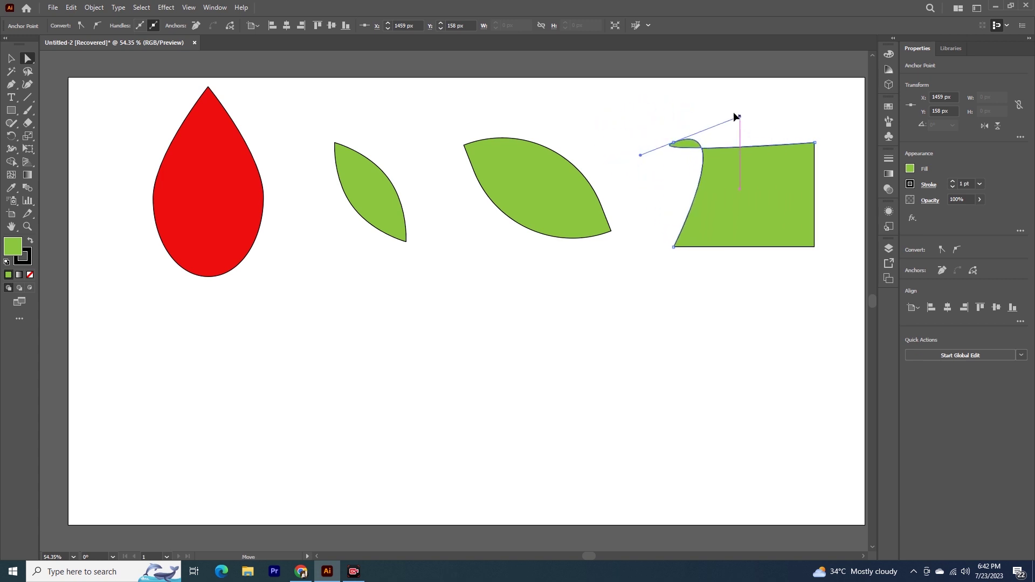
pyautogui.moveTo(723, 187)
pyautogui.mouseDown()
pyautogui.moveTo(732, 42)
pyautogui.moveTo(643, 488)
pyautogui.moveTo(668, 231)
pyautogui.moveTo(744, 267)
pyautogui.moveTo(823, 260)
pyautogui.mouseUp()
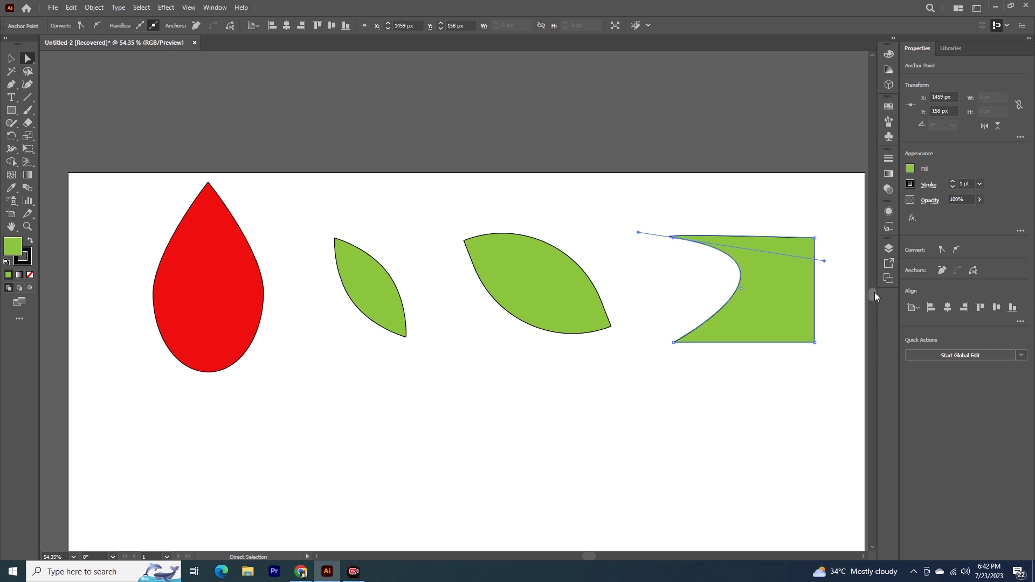
pyautogui.moveTo(875, 294); pyautogui.dragTo(879, 298)
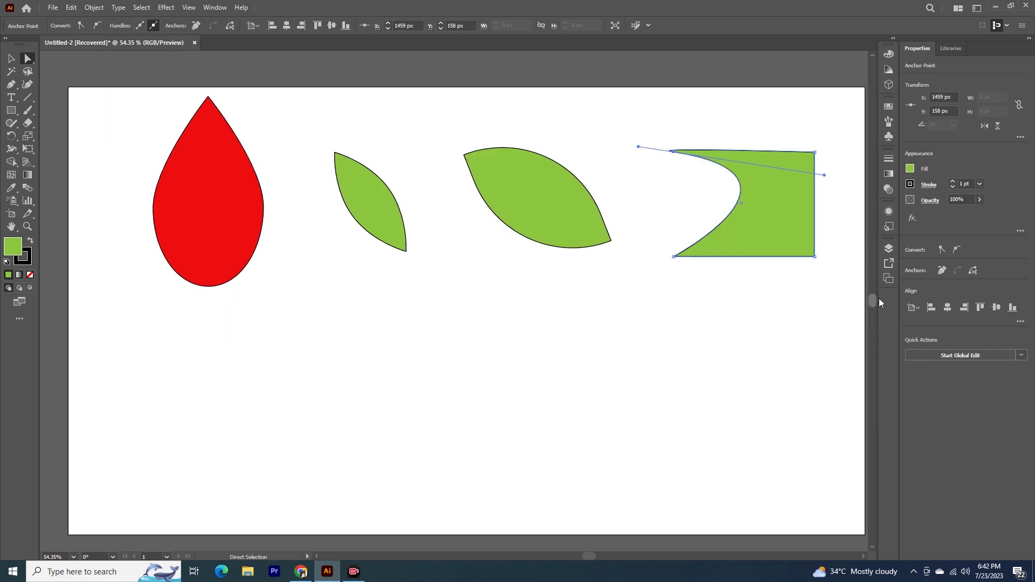
pyautogui.click(11, 58)
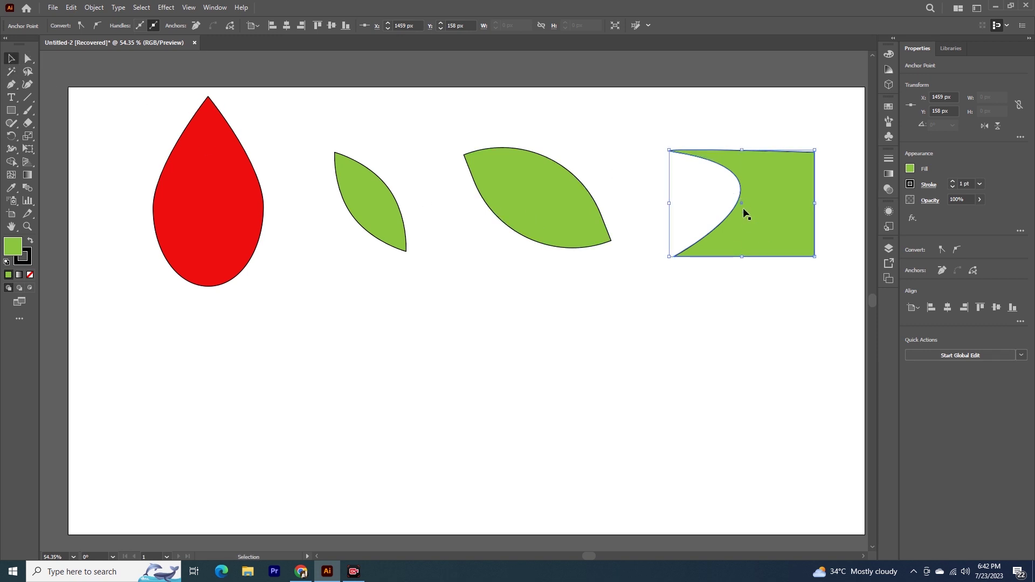
pyautogui.moveTo(815, 263)
pyautogui.mouseDown()
pyautogui.moveTo(770, 177)
pyautogui.moveTo(788, 253)
pyautogui.mouseUp()
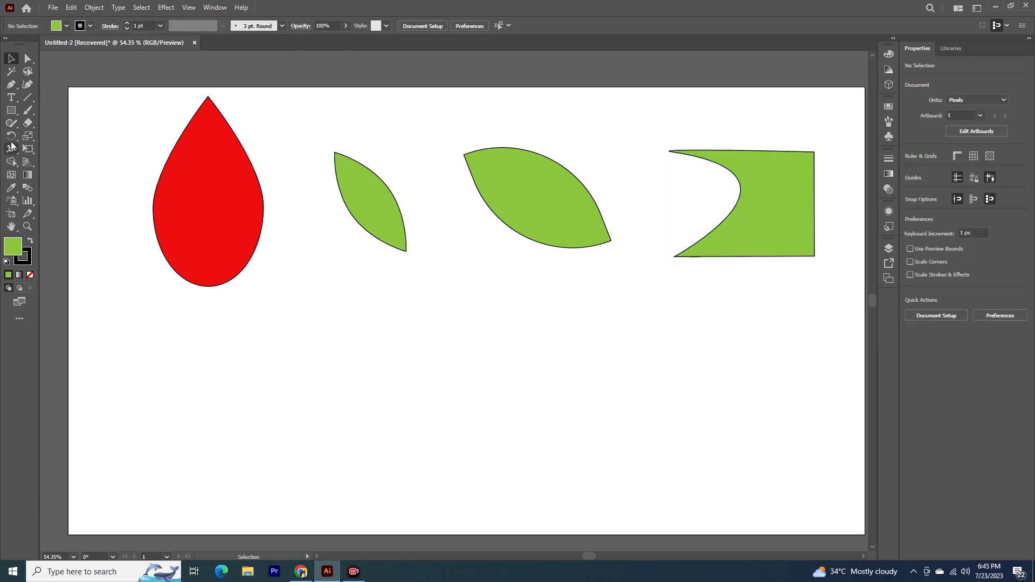
# Step: Draw a green five-pointed star, about 336 × 320 px, below the red teardrop and shift it down-right
pyautogui.moveTo(7, 113); pyautogui.dragTo(50, 161)
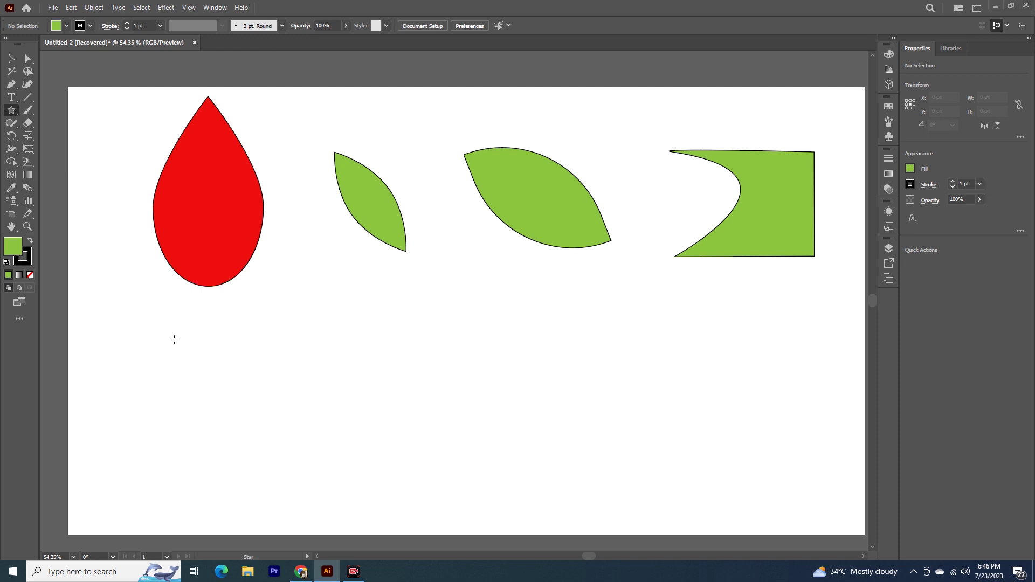
pyautogui.moveTo(174, 340); pyautogui.dragTo(214, 397)
pyautogui.click(11, 59)
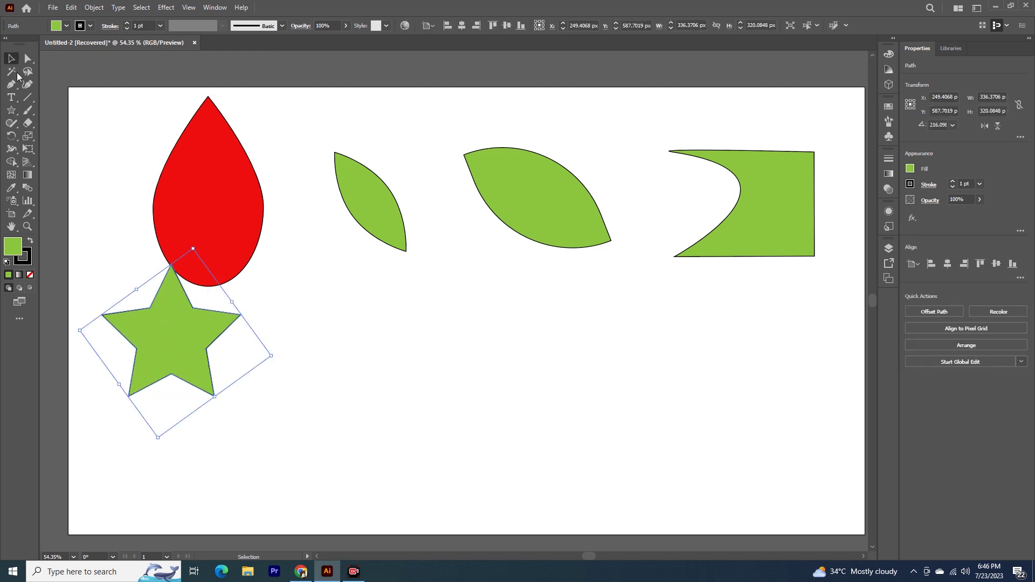
pyautogui.moveTo(170, 337); pyautogui.dragTo(211, 388)
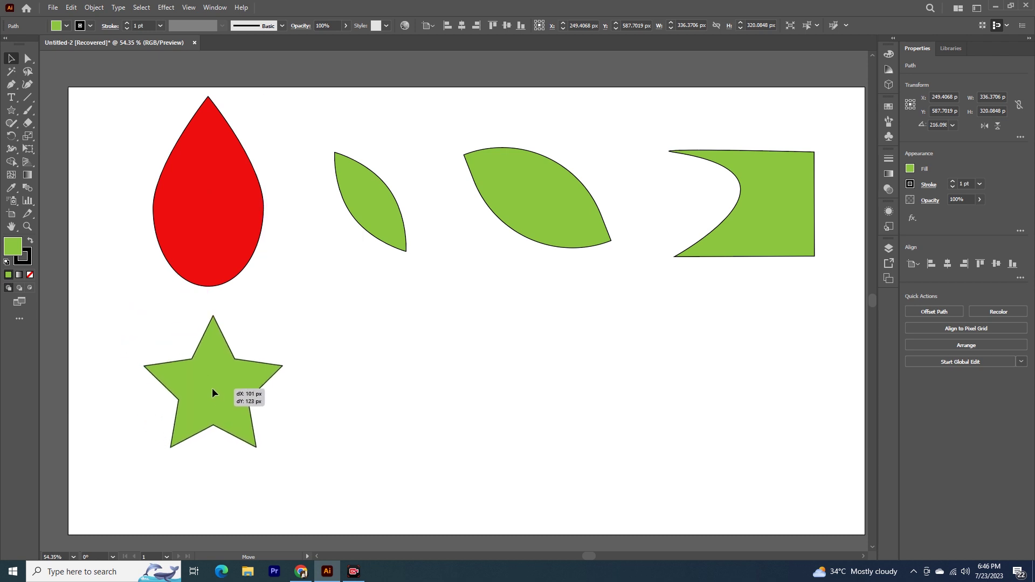
# Step: Select several of the star's anchor points and drag them to reshape its inner points
pyautogui.click(27, 59)
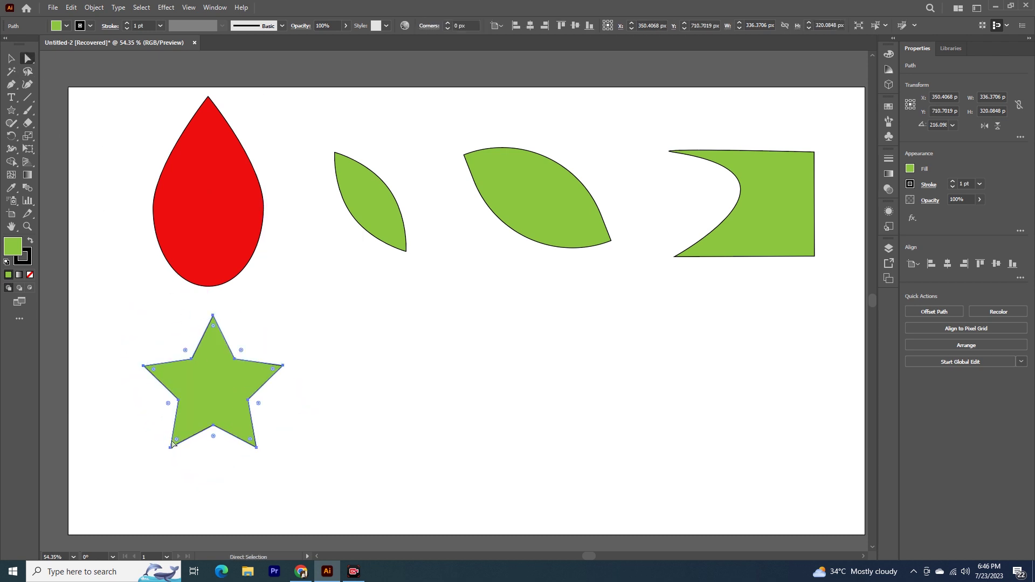
pyautogui.click(192, 359)
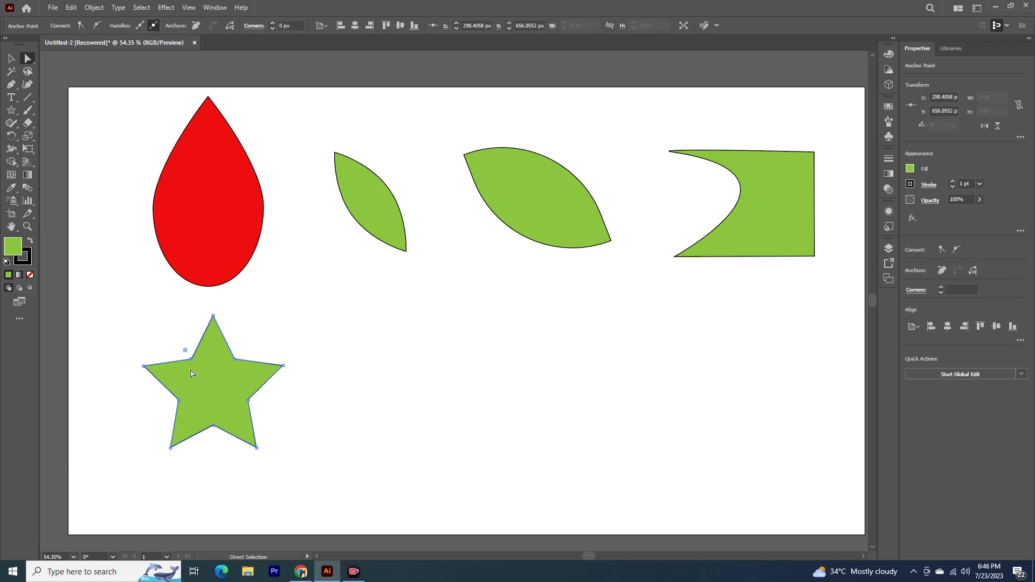
pyautogui.keyDown('shift'); pyautogui.click(177, 400); pyautogui.keyUp('shift')
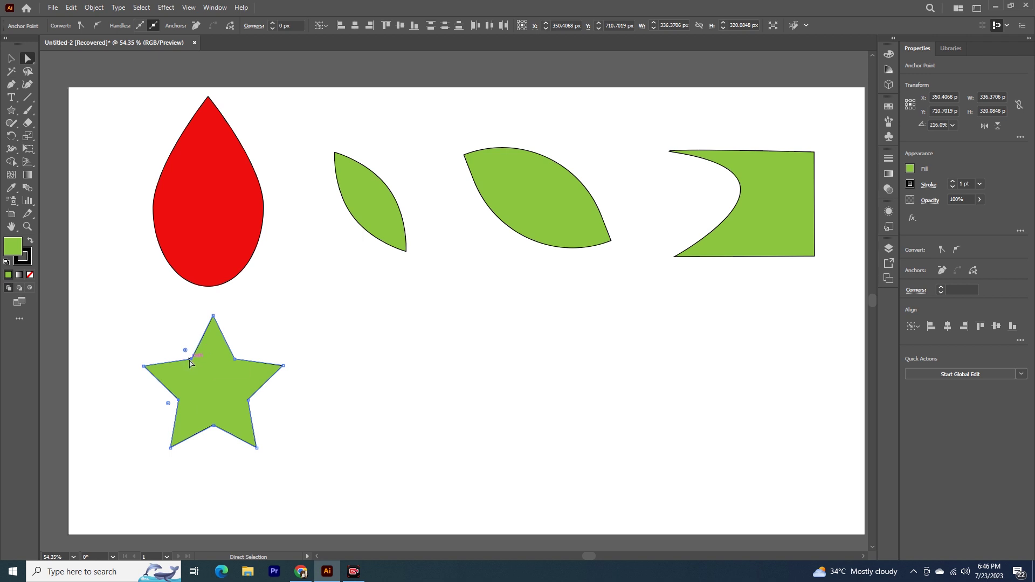
pyautogui.moveTo(190, 361); pyautogui.dragTo(214, 364)
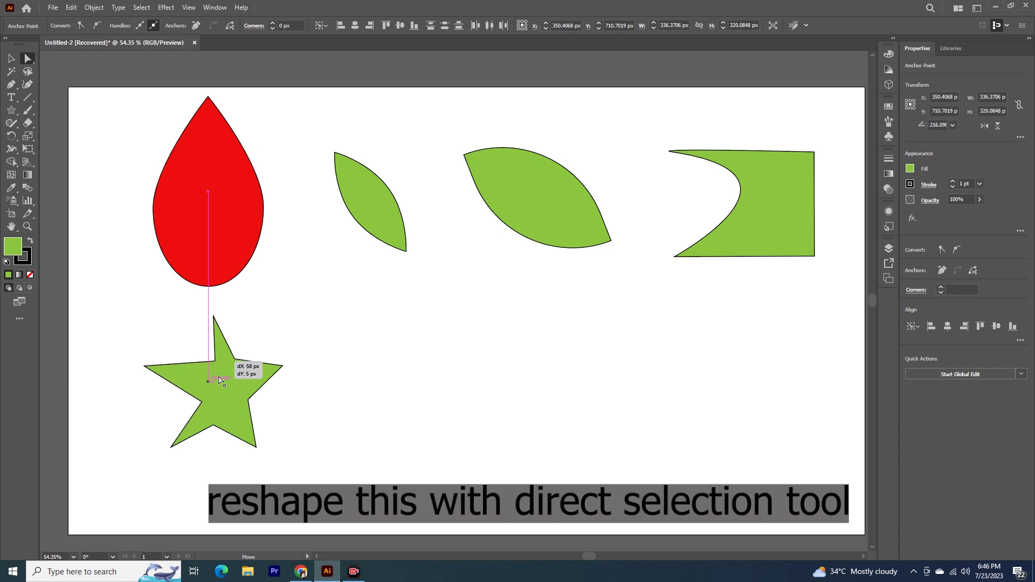
pyautogui.moveTo(213, 364); pyautogui.dragTo(214, 363)
pyautogui.moveTo(201, 402); pyautogui.dragTo(206, 396)
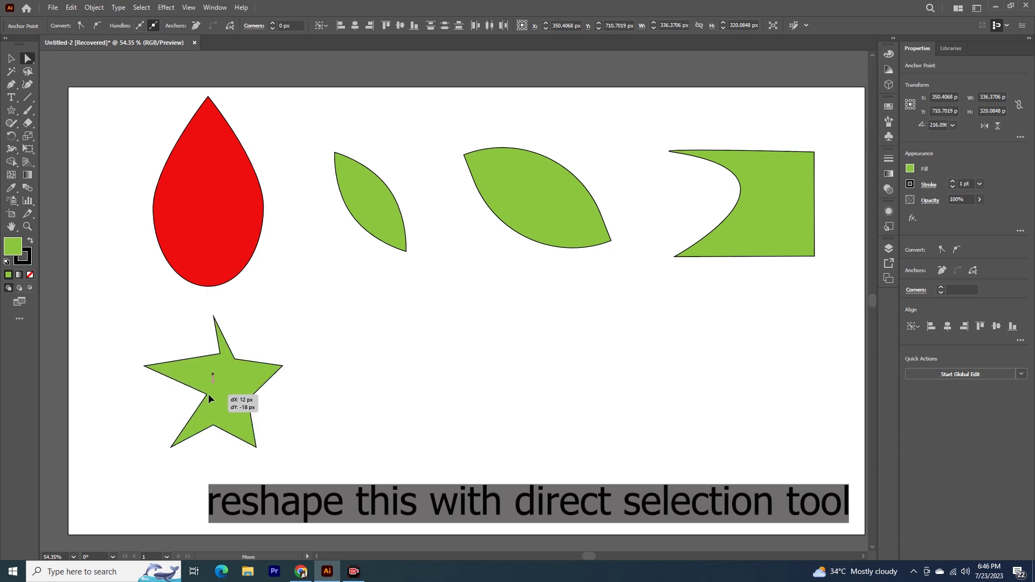
pyautogui.click(232, 358)
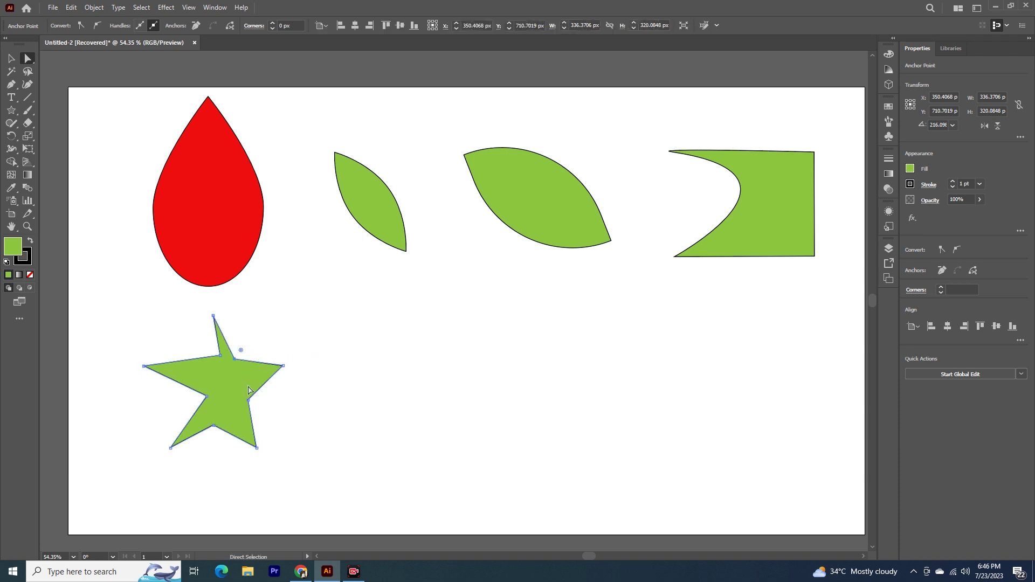
pyautogui.moveTo(249, 402)
pyautogui.mouseDown()
pyautogui.moveTo(210, 359)
pyautogui.moveTo(232, 361)
pyautogui.moveTo(212, 361)
pyautogui.moveTo(231, 374)
pyautogui.moveTo(233, 395)
pyautogui.moveTo(216, 394)
pyautogui.mouseUp()
# Step: Undo the last move, lower the right tip, adjust the inner points, and select the top point
pyautogui.hotkey('ctrl', 'z')
pyautogui.hotkey('ctrl', 'z')
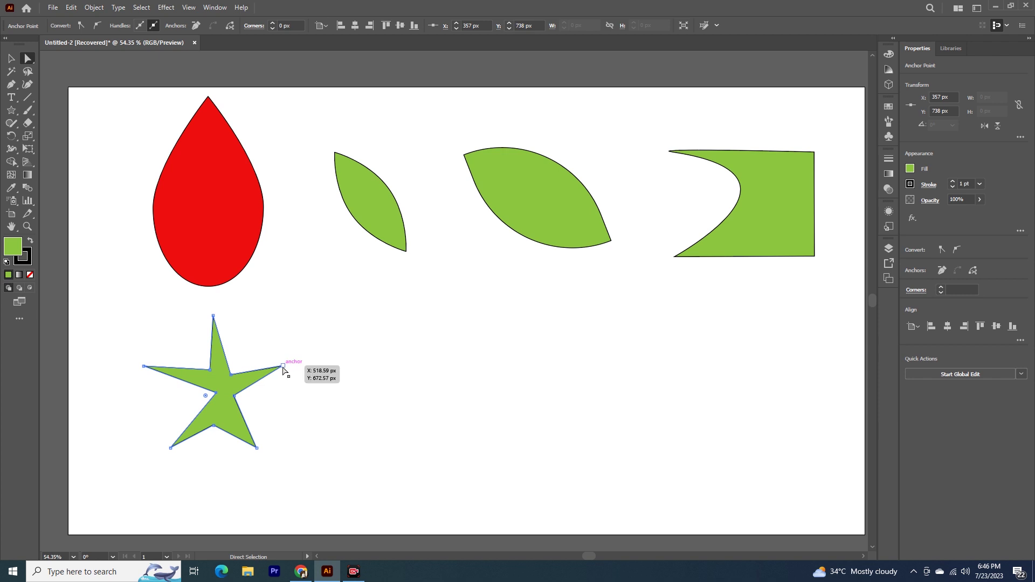
pyautogui.moveTo(283, 366); pyautogui.dragTo(284, 375)
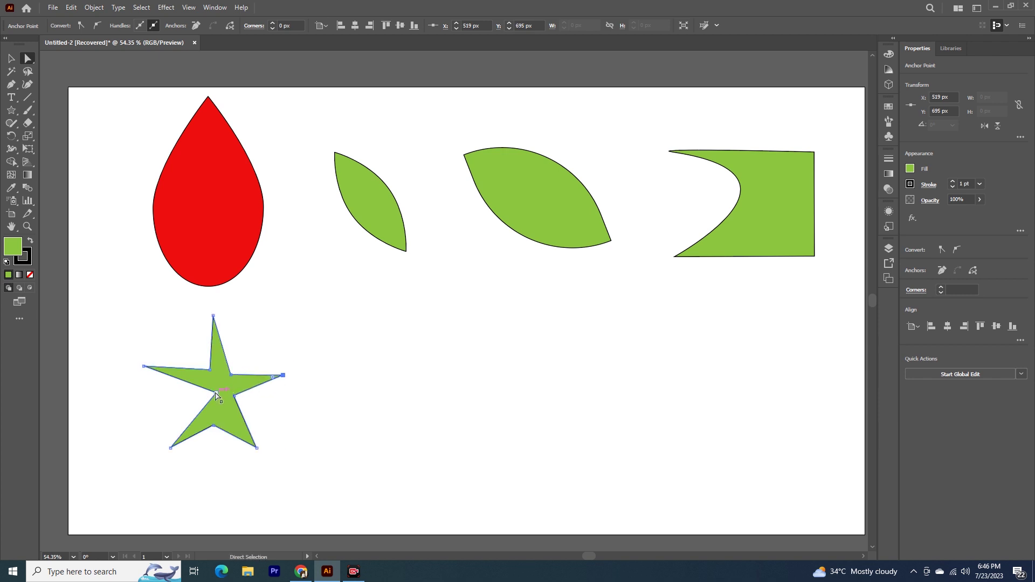
pyautogui.moveTo(216, 395)
pyautogui.mouseDown()
pyautogui.moveTo(224, 420)
pyautogui.moveTo(223, 412)
pyautogui.mouseUp()
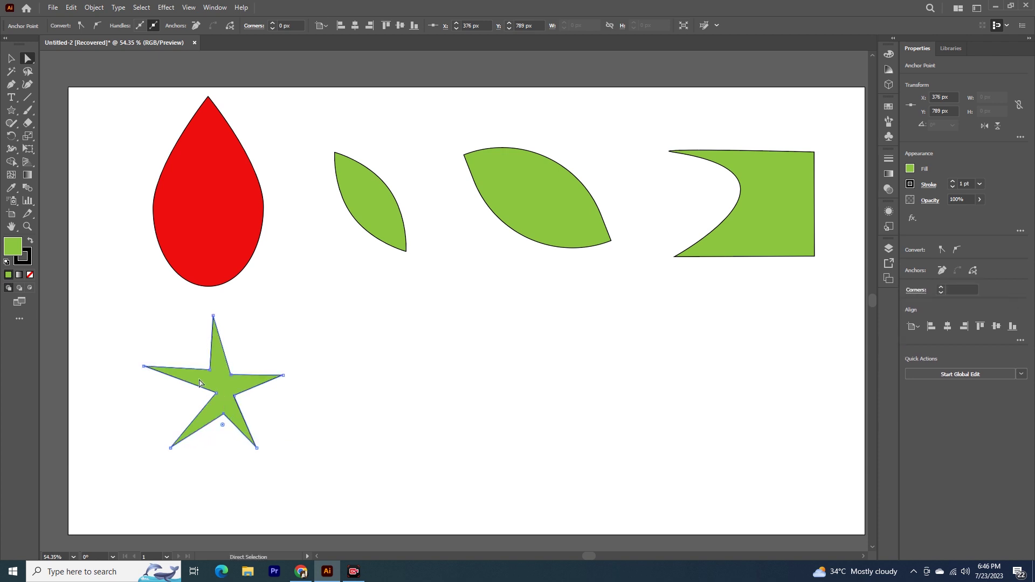
pyautogui.moveTo(209, 371); pyautogui.dragTo(216, 373)
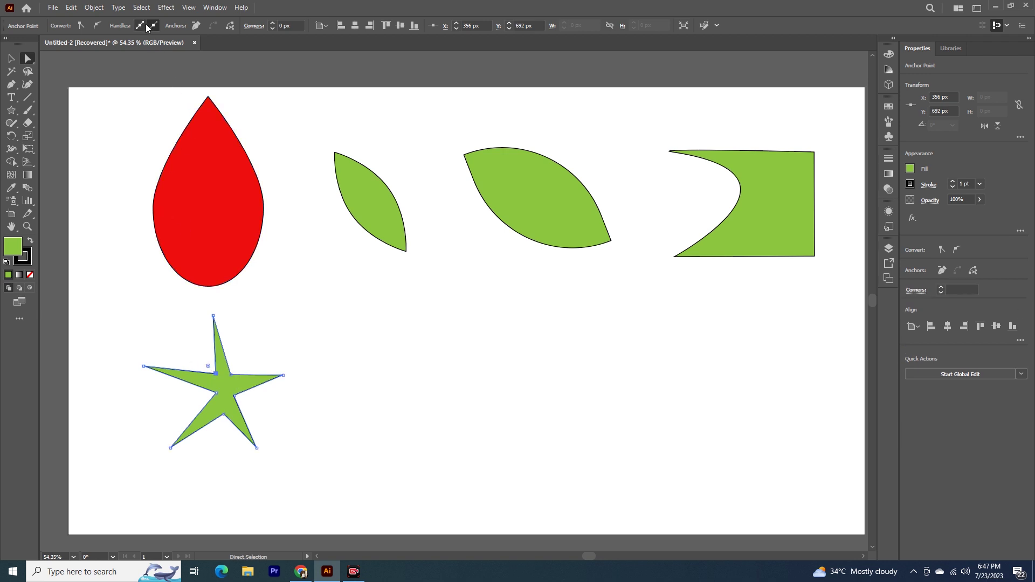
pyautogui.click(214, 319)
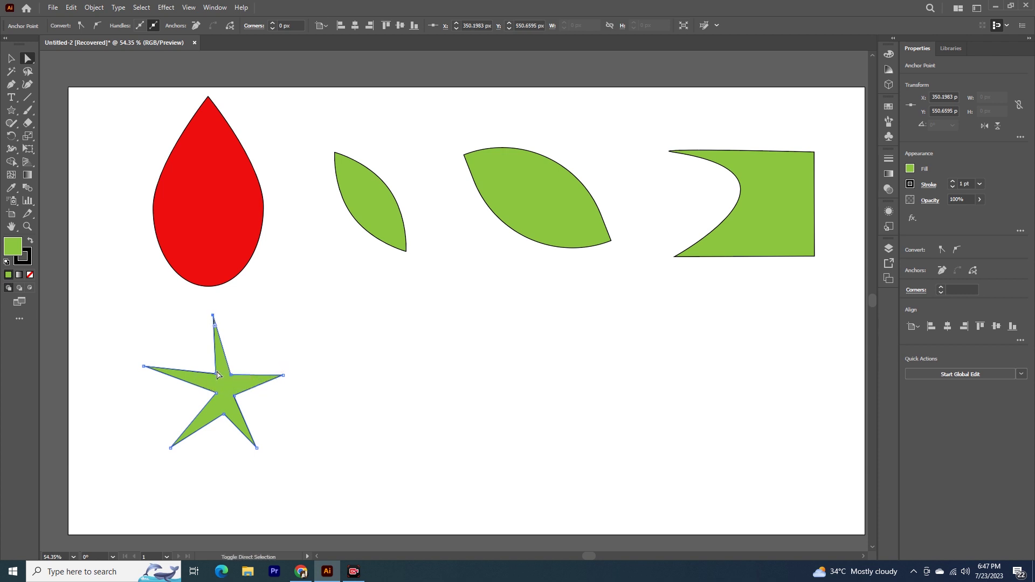
pyautogui.click(218, 382)
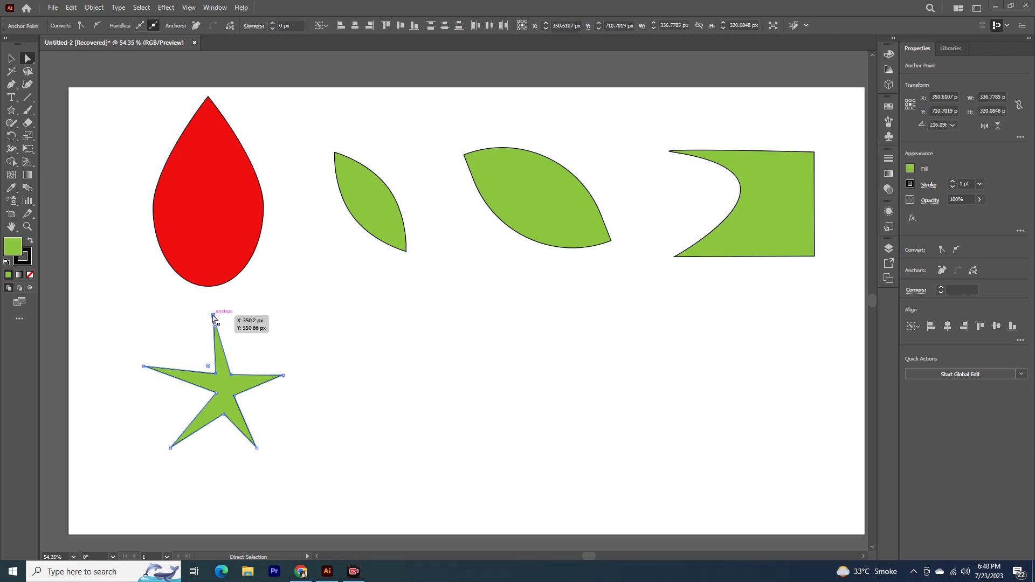
# Step: Convert the star's top point and its neighbour to smooth anchors and stretch the upper arm
pyautogui.click(214, 318)
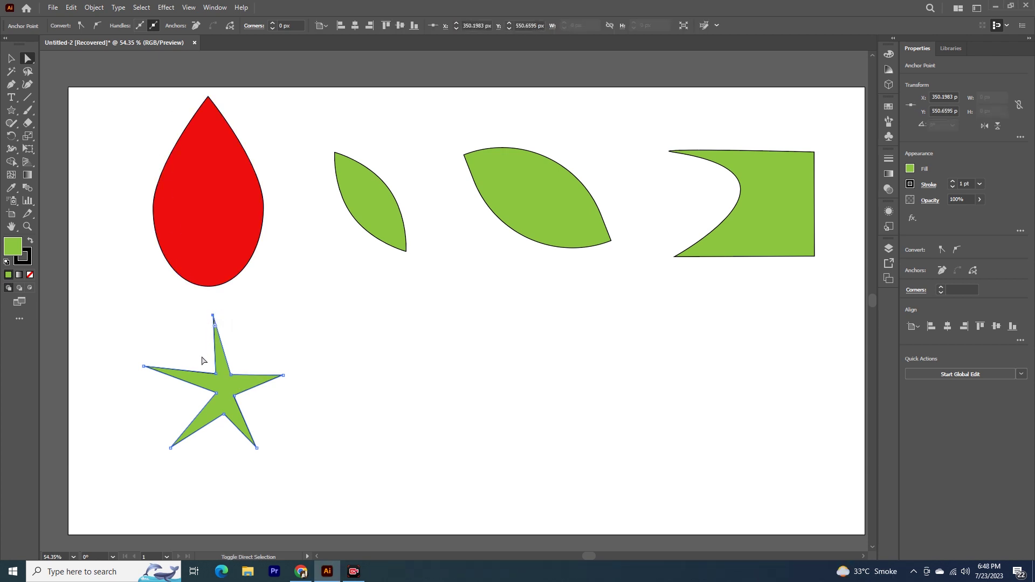
pyautogui.keyDown('shift'); pyautogui.click(216, 376); pyautogui.keyUp('shift')
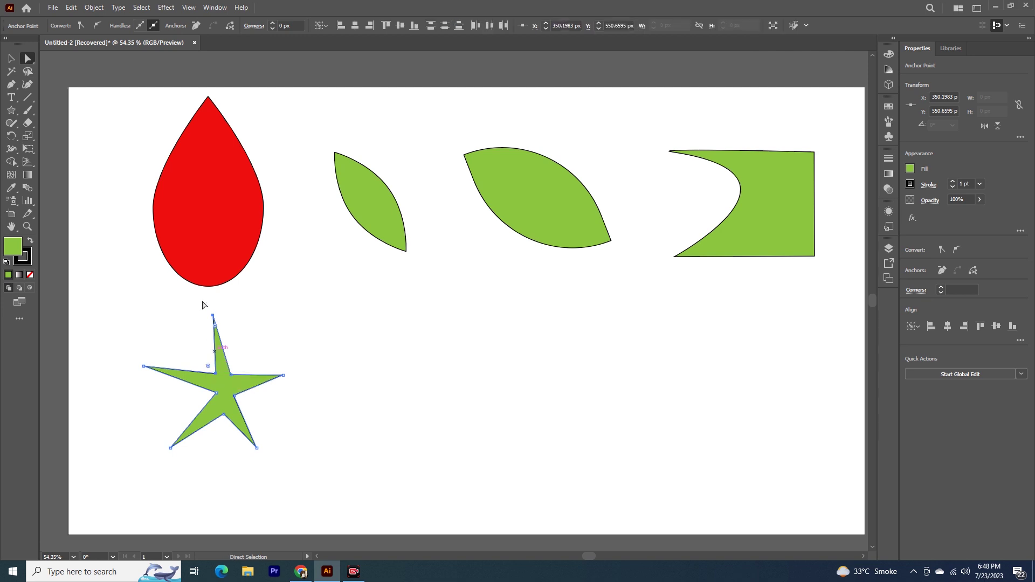
pyautogui.click(97, 26)
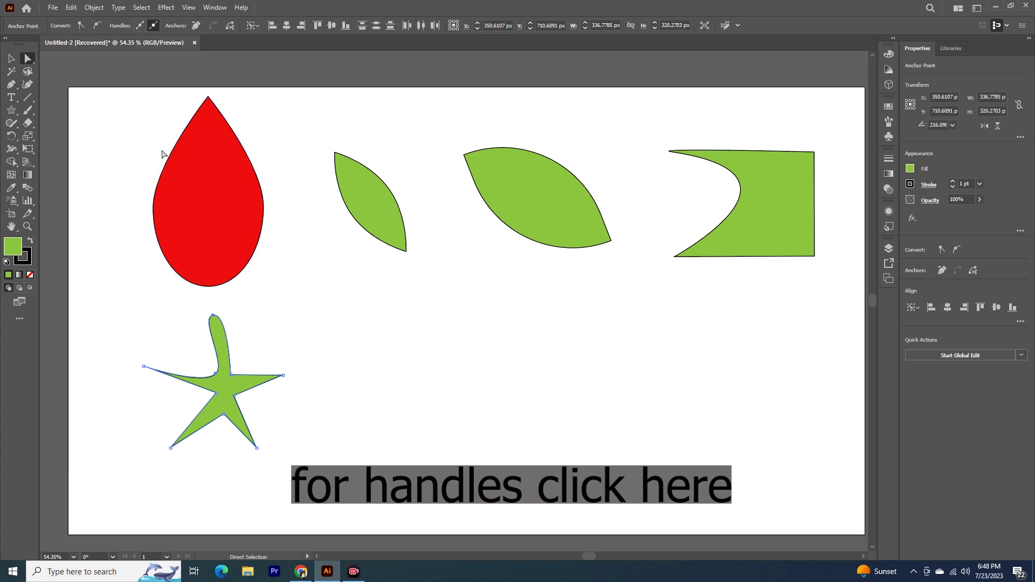
pyautogui.click(140, 26)
pyautogui.moveTo(213, 377)
pyautogui.mouseDown()
pyautogui.moveTo(273, 359)
pyautogui.moveTo(225, 359)
pyautogui.moveTo(286, 355)
pyautogui.moveTo(151, 365)
pyautogui.moveTo(323, 349)
pyautogui.moveTo(214, 349)
pyautogui.moveTo(286, 343)
pyautogui.mouseUp()
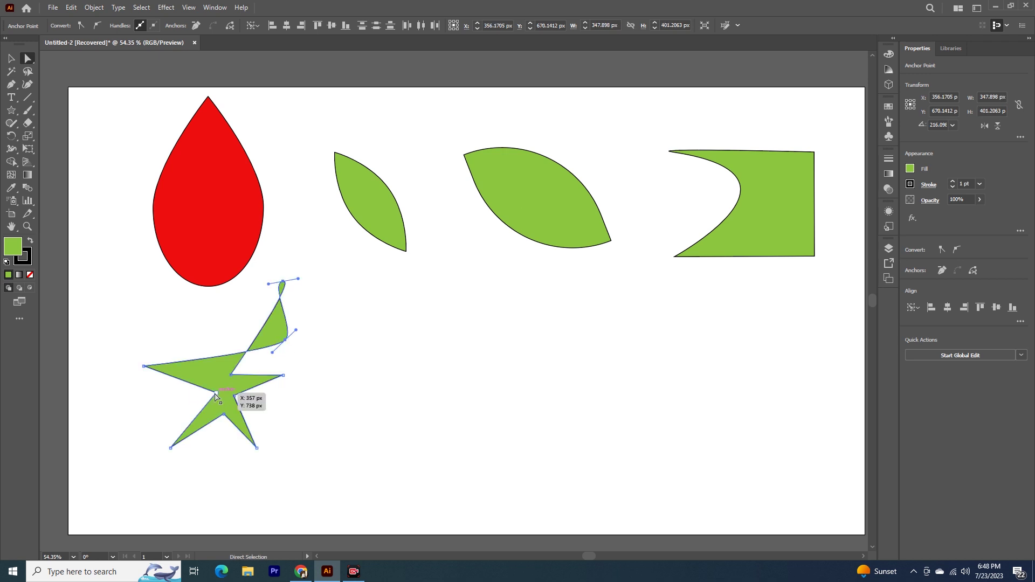
# Step: Pull the star's top tip leftward so it curls into a thin curved spike
pyautogui.moveTo(215, 397); pyautogui.dragTo(213, 389)
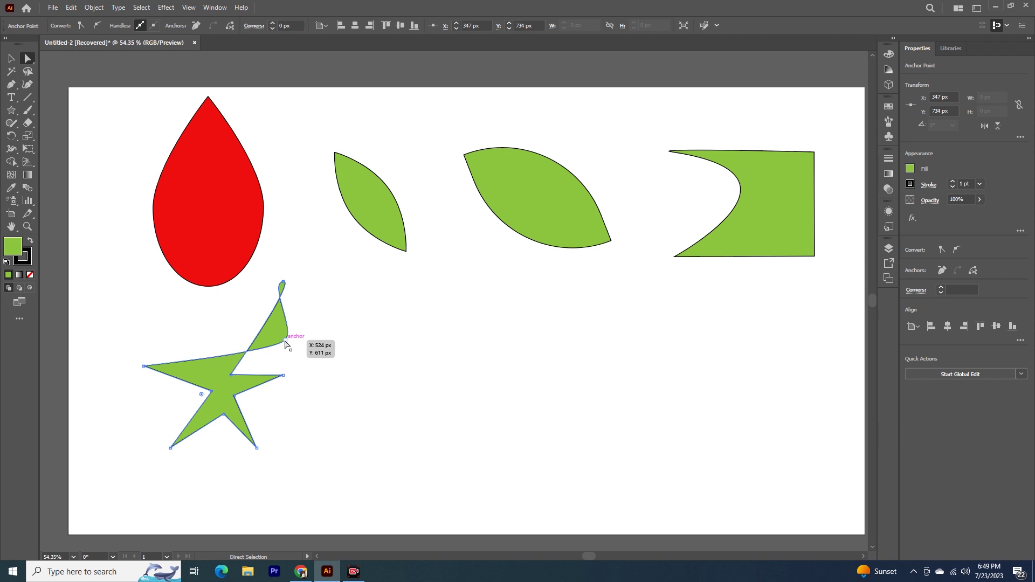
pyautogui.click(283, 282)
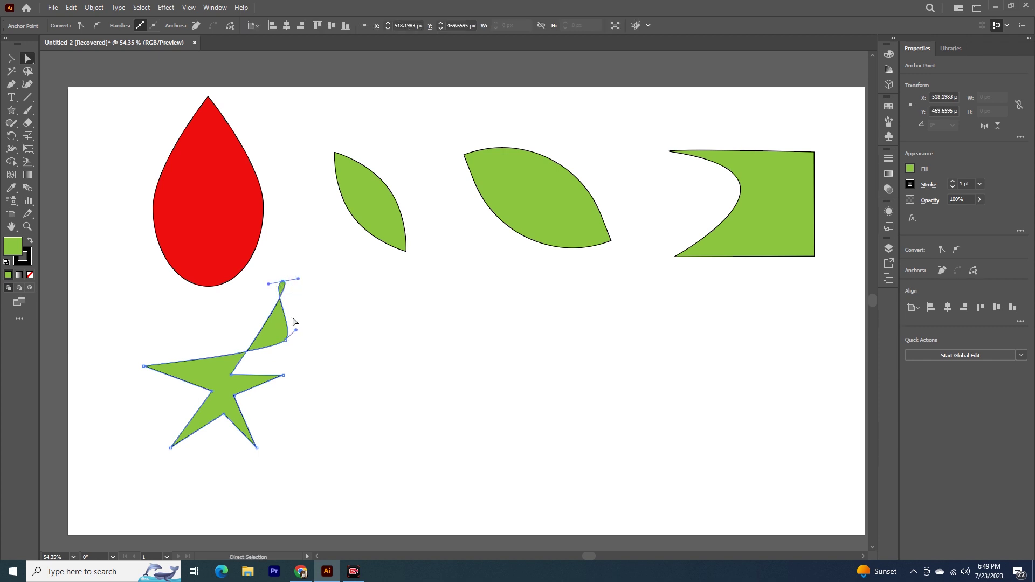
pyautogui.moveTo(286, 339); pyautogui.dragTo(263, 342)
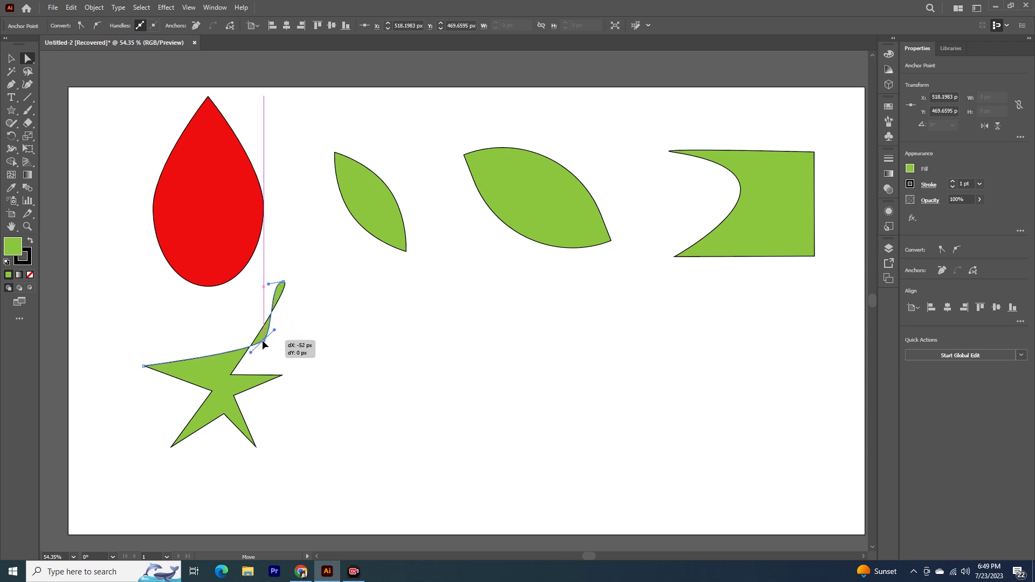
pyautogui.moveTo(262, 339); pyautogui.dragTo(269, 340)
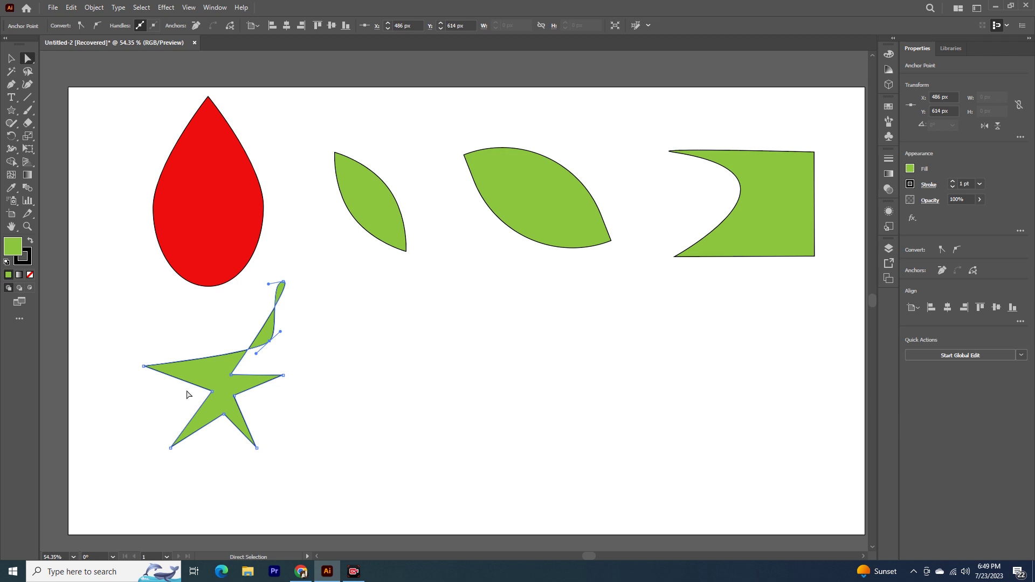
# Step: Draw a green ellipse to the right of the star
pyautogui.click(378, 351)
pyautogui.press('v')
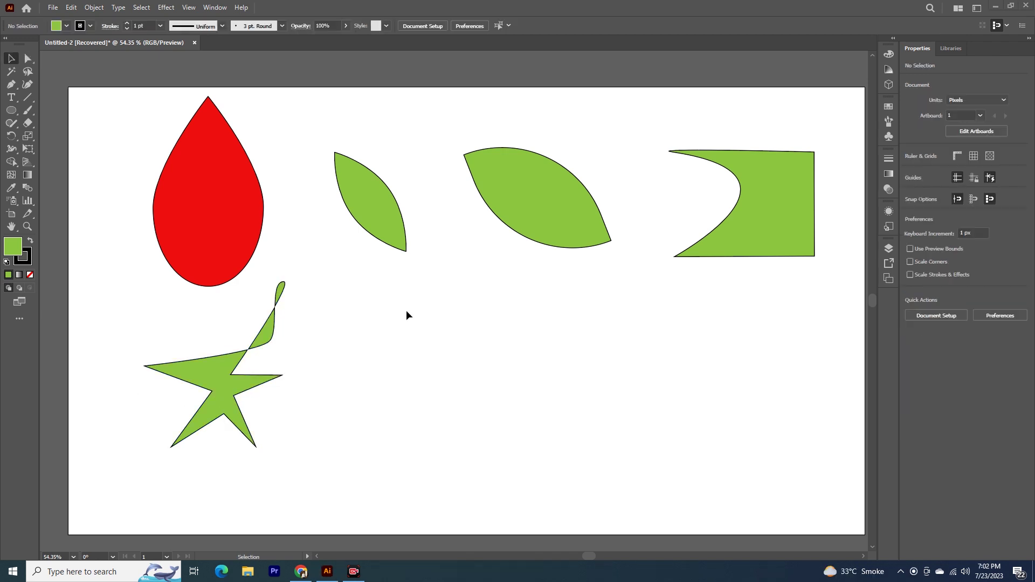
pyautogui.click(11, 110)
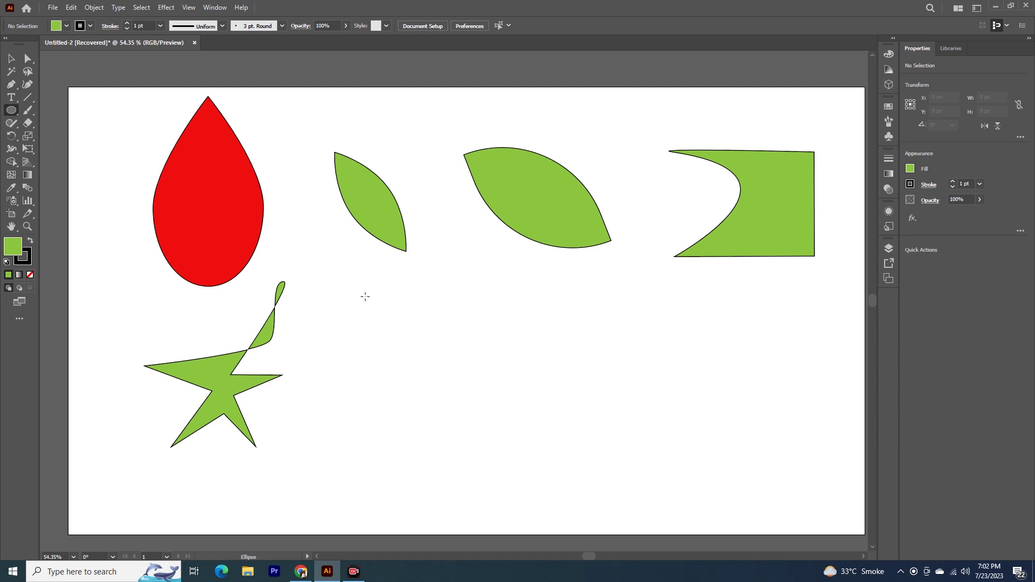
pyautogui.moveTo(365, 297); pyautogui.dragTo(507, 456)
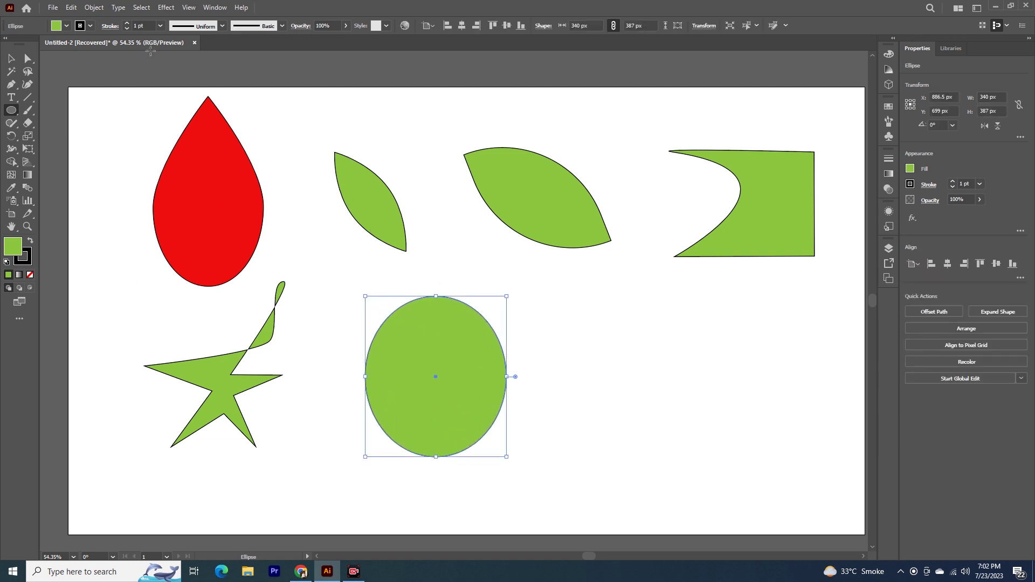
# Step: Cut the ellipse path at its left and right anchor points
pyautogui.click(27, 58)
pyautogui.click(365, 377)
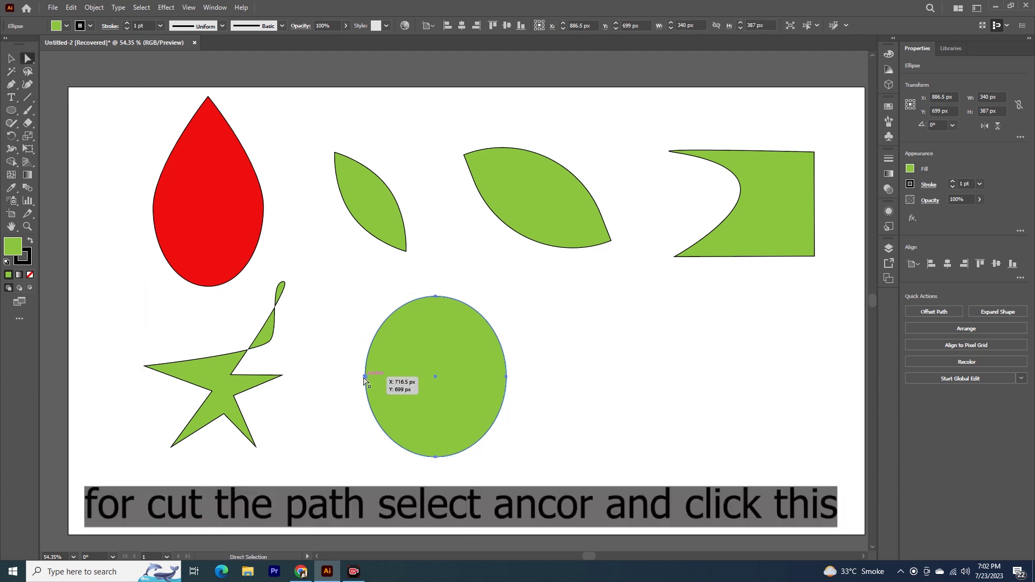
pyautogui.click(365, 377)
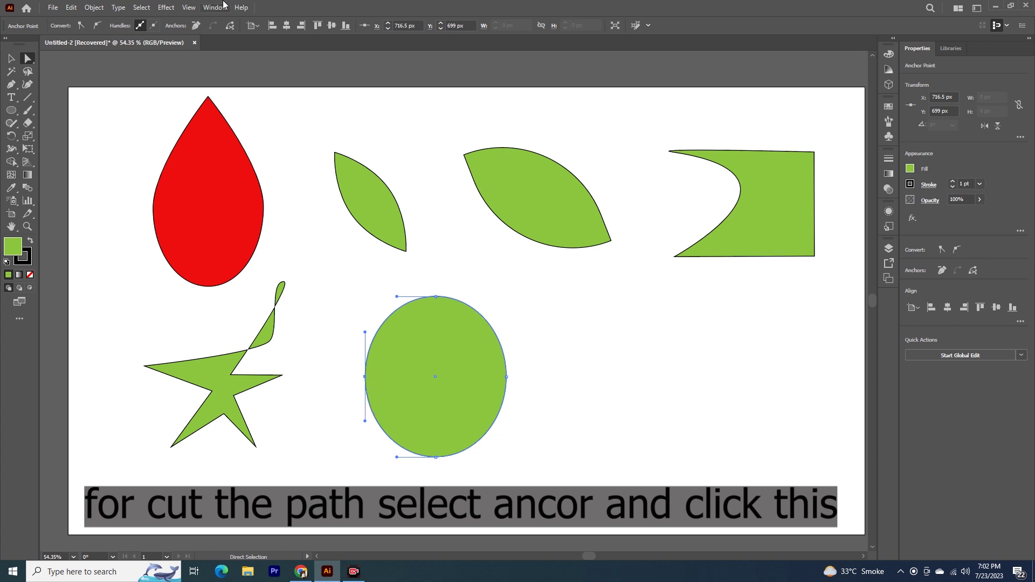
pyautogui.click(229, 27)
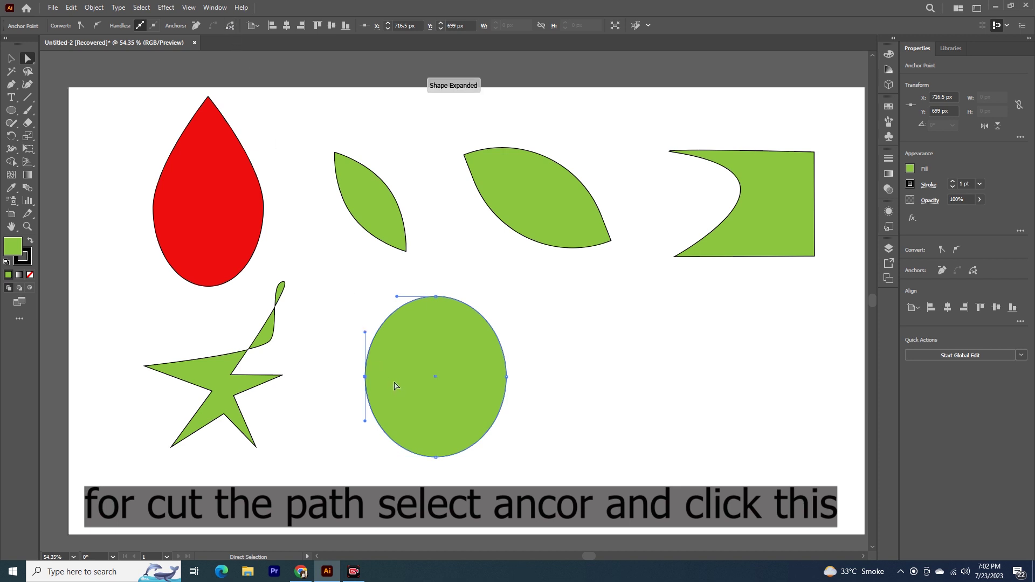
pyautogui.click(507, 377)
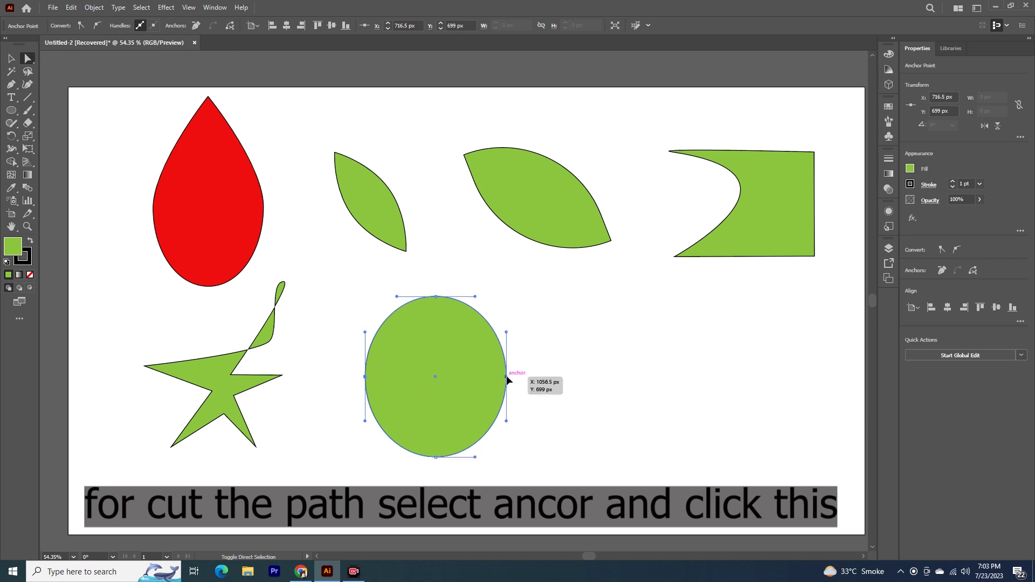
pyautogui.click(230, 26)
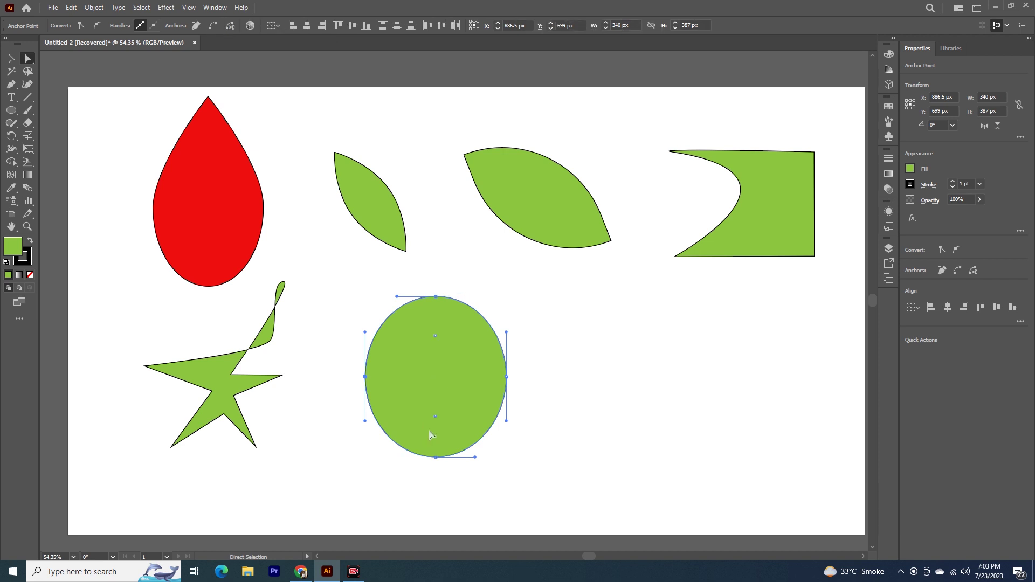
# Step: Raise the ellipse's top half to leave a thin gap between the two halves
pyautogui.click(12, 58)
pyautogui.moveTo(431, 374); pyautogui.dragTo(431, 361)
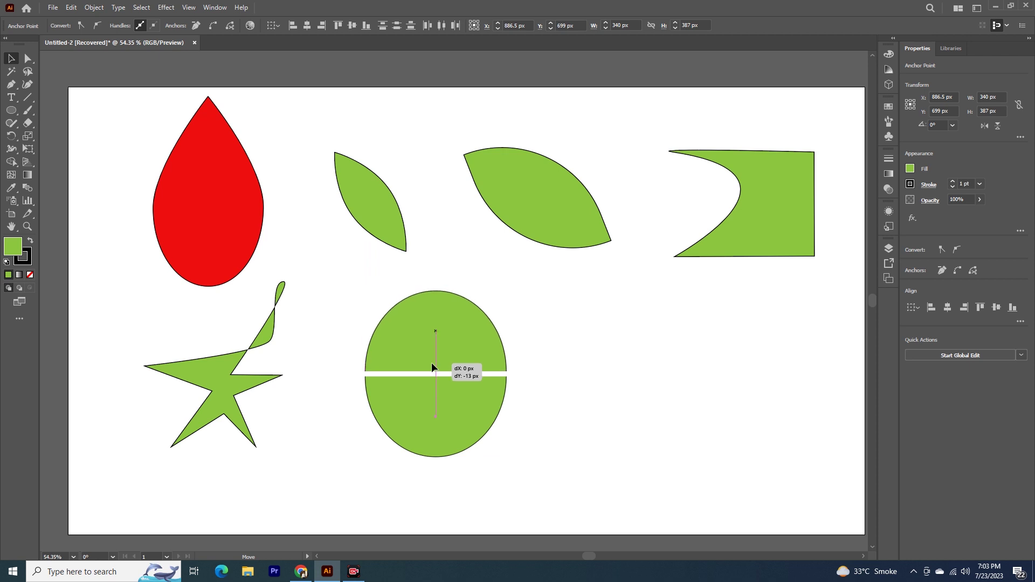
pyautogui.moveTo(432, 360); pyautogui.dragTo(431, 361)
pyautogui.moveTo(431, 362); pyautogui.dragTo(431, 360)
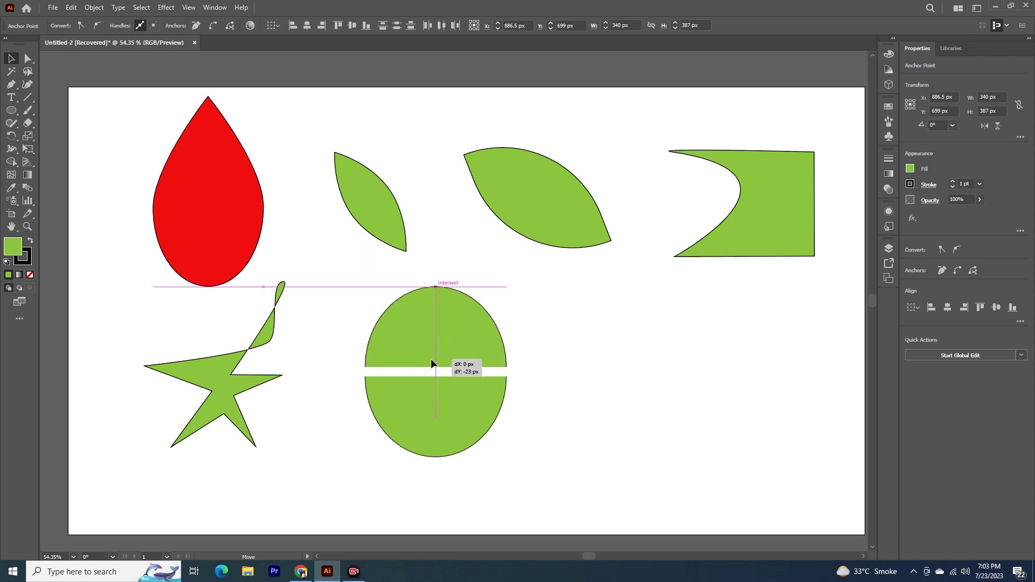
pyautogui.click(543, 396)
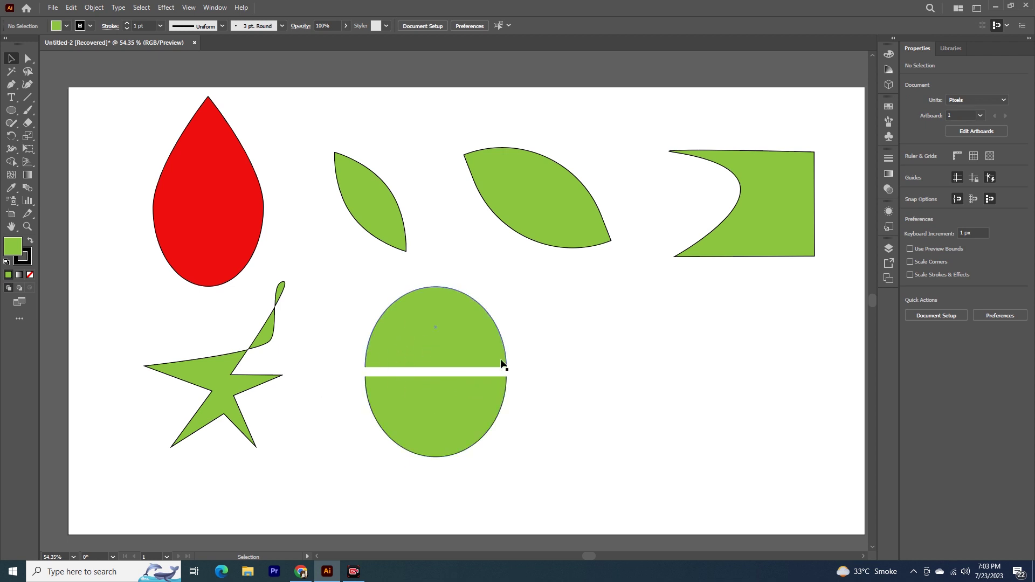
pyautogui.click(11, 111)
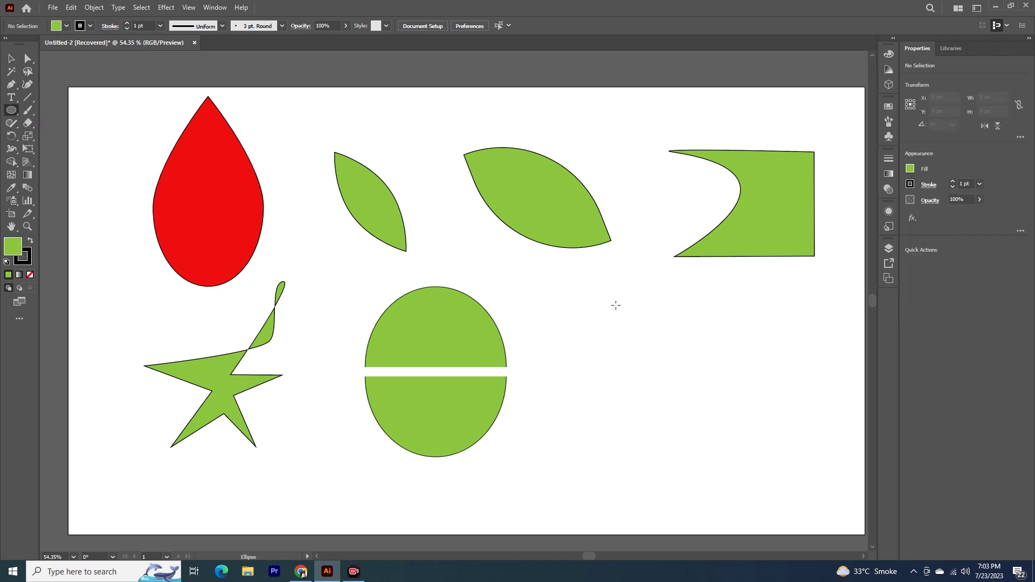
# Step: Draw a 366 × 407 px green ellipse at the artboard's right side
pyautogui.moveTo(635, 304); pyautogui.dragTo(785, 471)
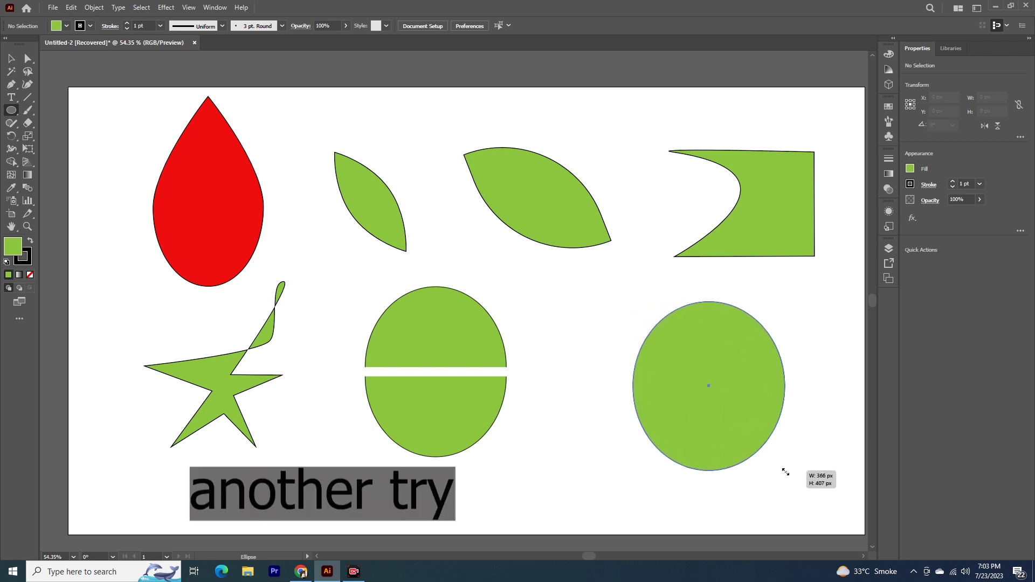
pyautogui.moveTo(785, 471); pyautogui.dragTo(786, 471)
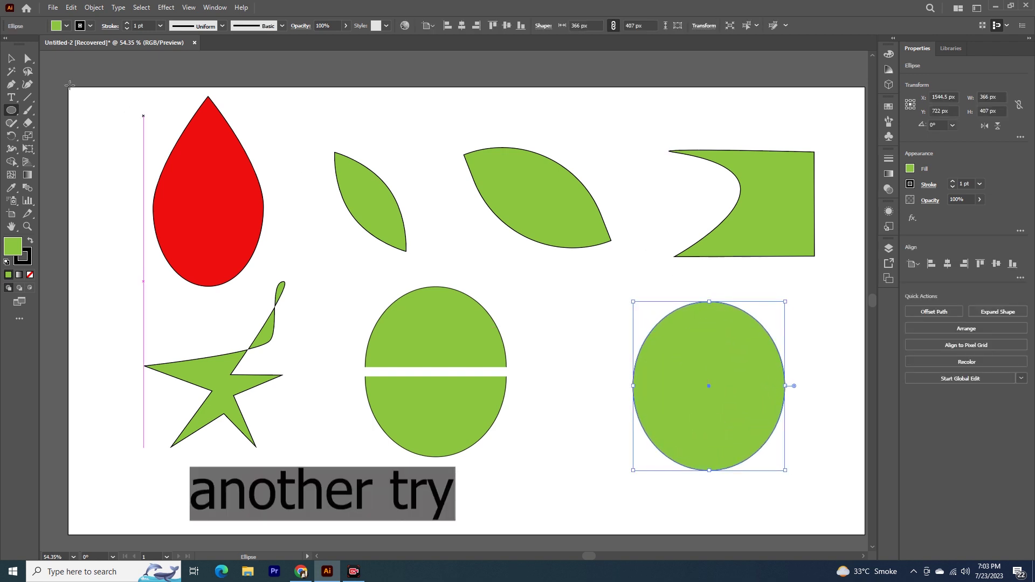
pyautogui.click(28, 58)
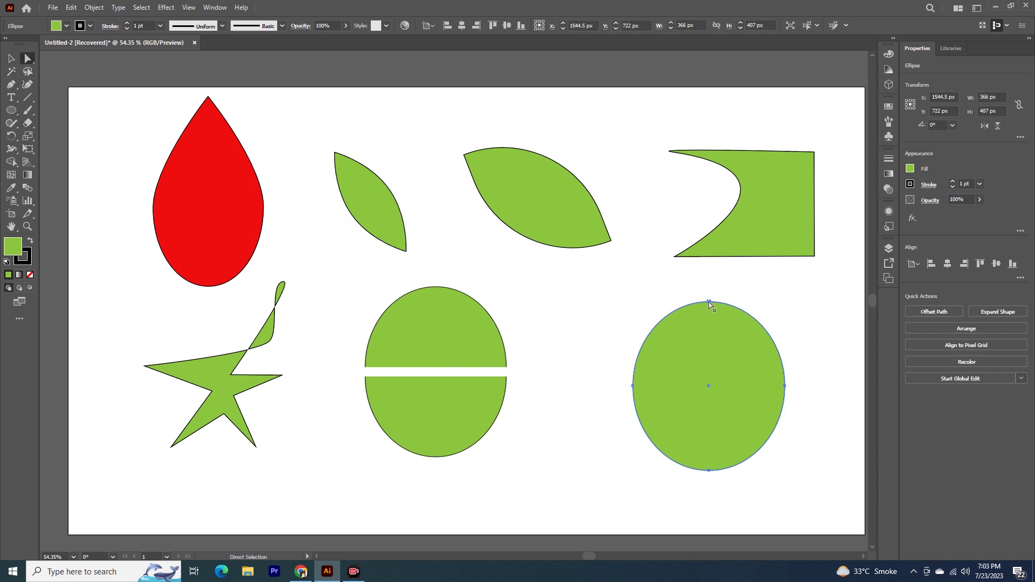
# Step: Cut the ellipse at its top and bottom points and drag the halves apart with a vertical gap
pyautogui.click(709, 303)
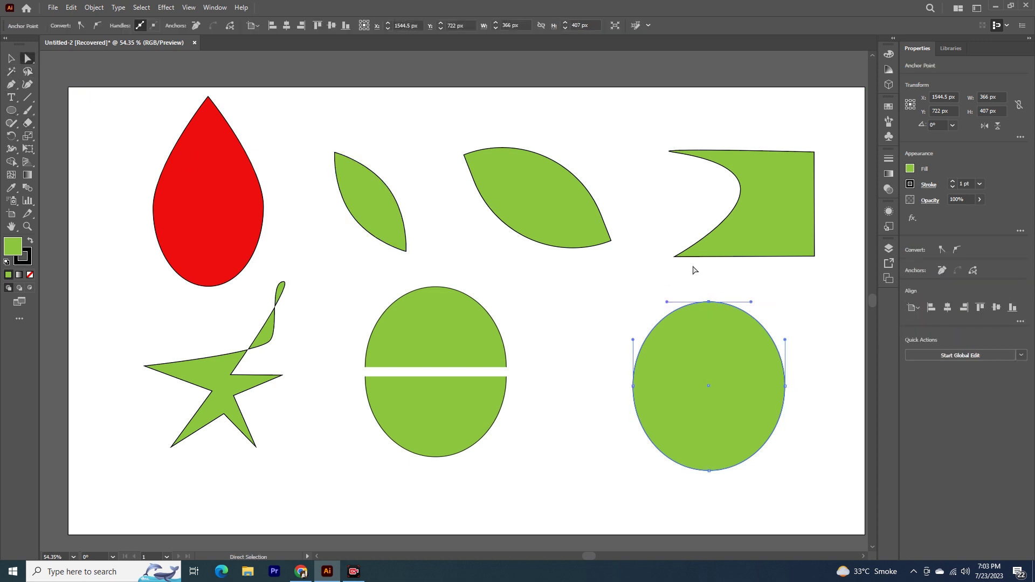
pyautogui.click(230, 28)
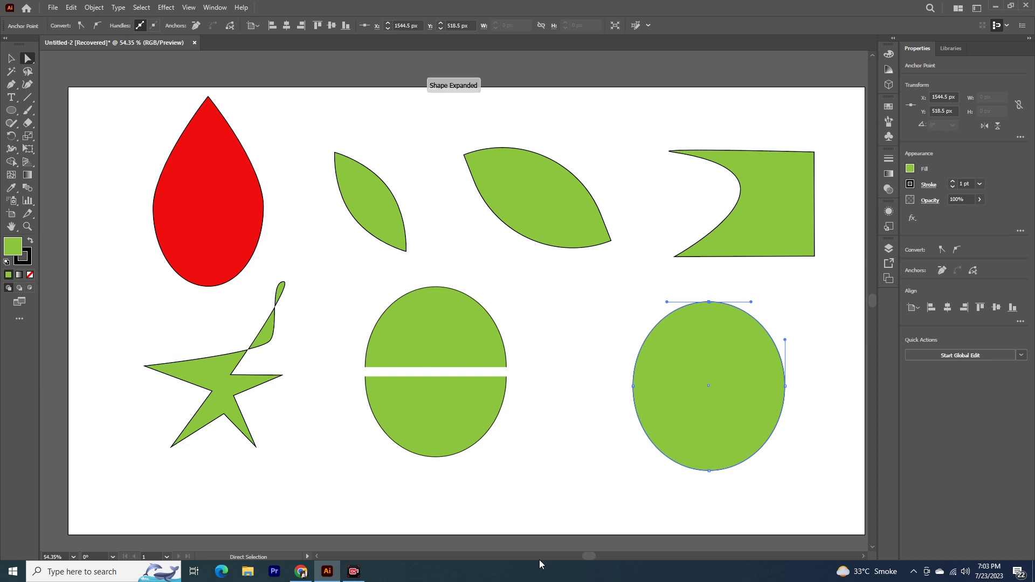
pyautogui.keyDown('shift'); pyautogui.click(709, 470); pyautogui.keyUp('shift')
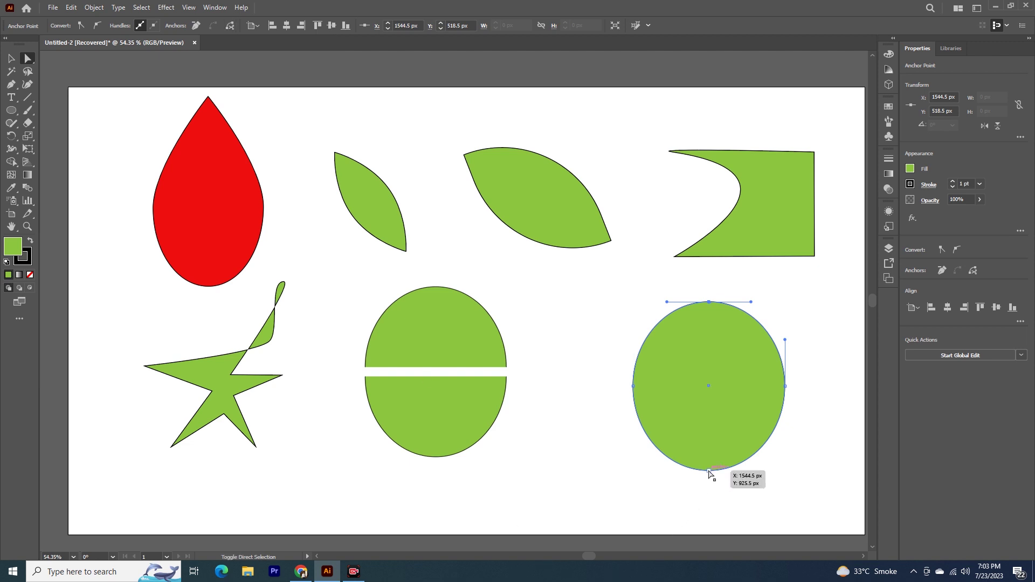
pyautogui.click(230, 28)
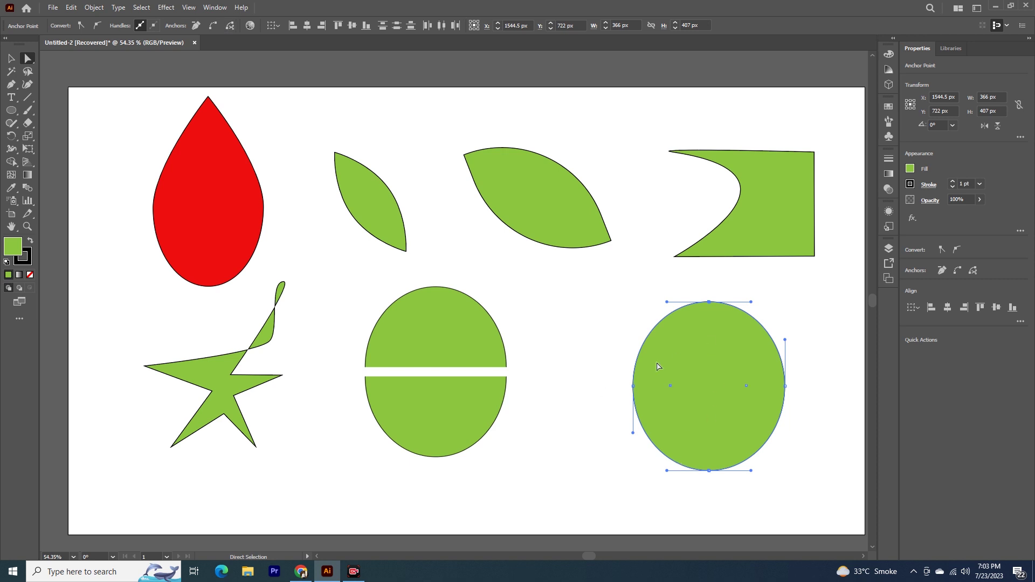
pyautogui.moveTo(688, 357)
pyautogui.mouseDown()
pyautogui.moveTo(674, 360)
pyautogui.moveTo(684, 358)
pyautogui.moveTo(689, 385)
pyautogui.moveTo(751, 412)
pyautogui.moveTo(750, 387)
pyautogui.moveTo(764, 400)
pyautogui.mouseUp()
pyautogui.moveTo(674, 430)
pyautogui.mouseDown()
pyautogui.moveTo(690, 413)
pyautogui.moveTo(687, 429)
pyautogui.mouseUp()
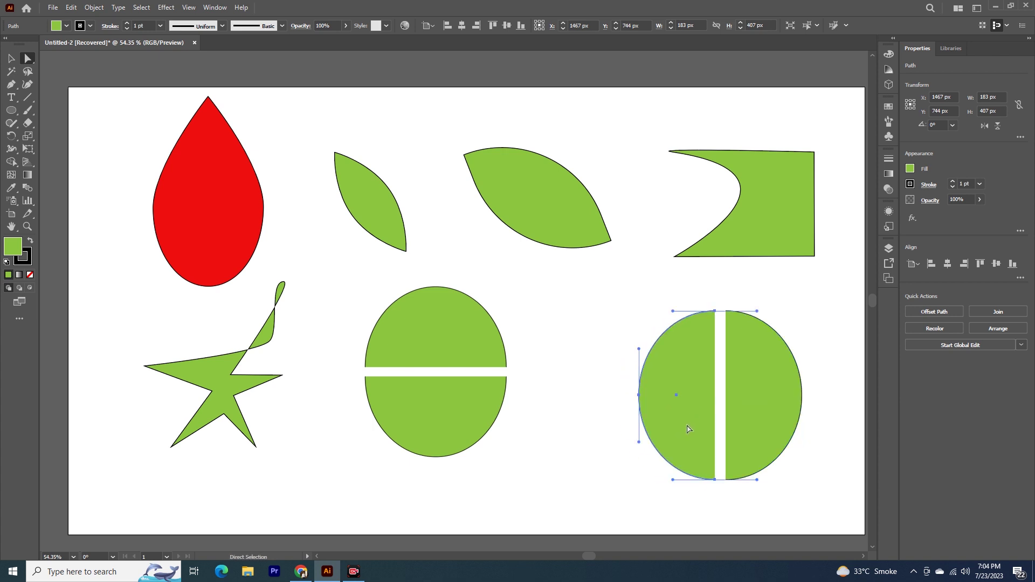